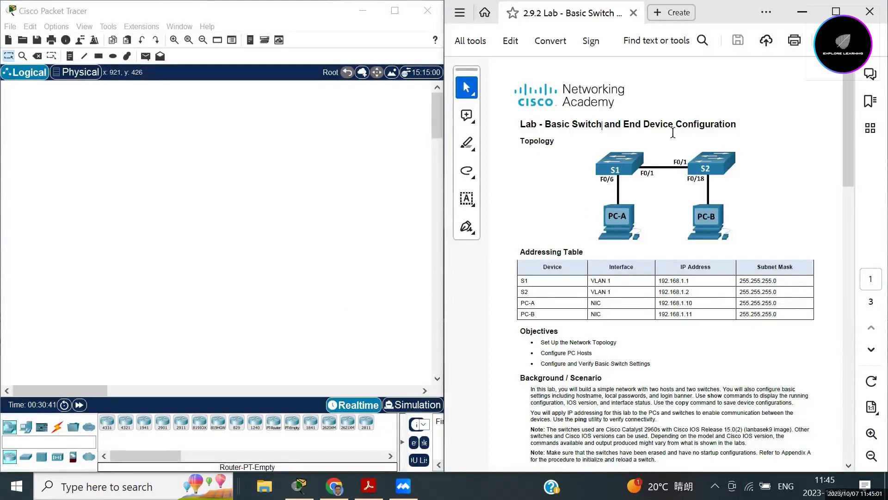
Select the handout title 'Basic Switch and End Device Configuration' and scroll down slightly.
left_click_drag(738, 124, 545, 124)
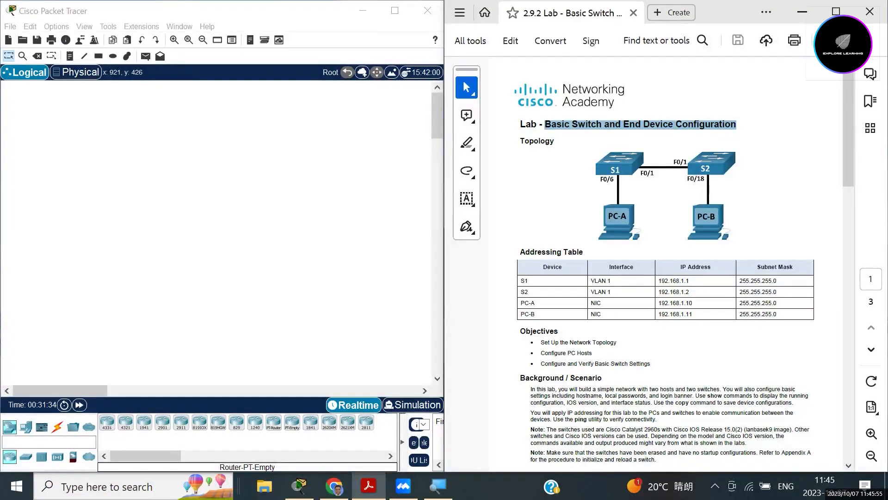
scroll(672, 263, "down", 2)
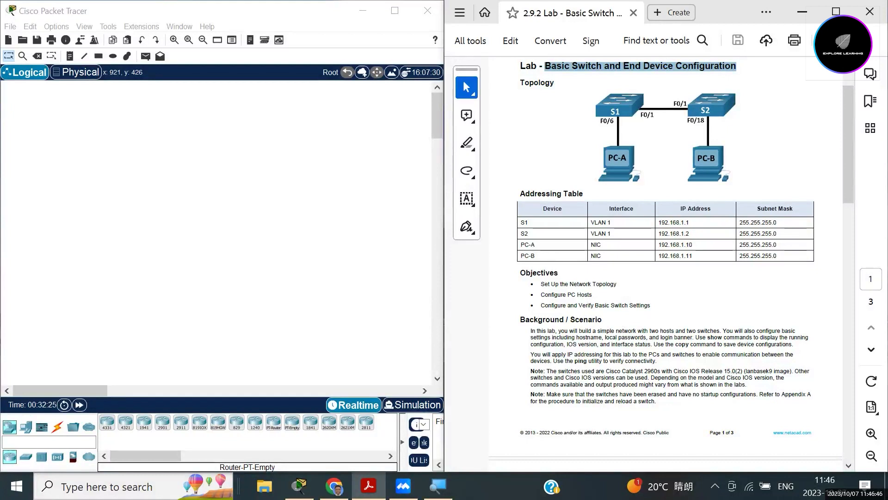
Scroll the lab handout down to page 2's Required Resources and three-step Instructions list.
scroll(666, 263, "down", 3)
scroll(666, 264, "up", 1)
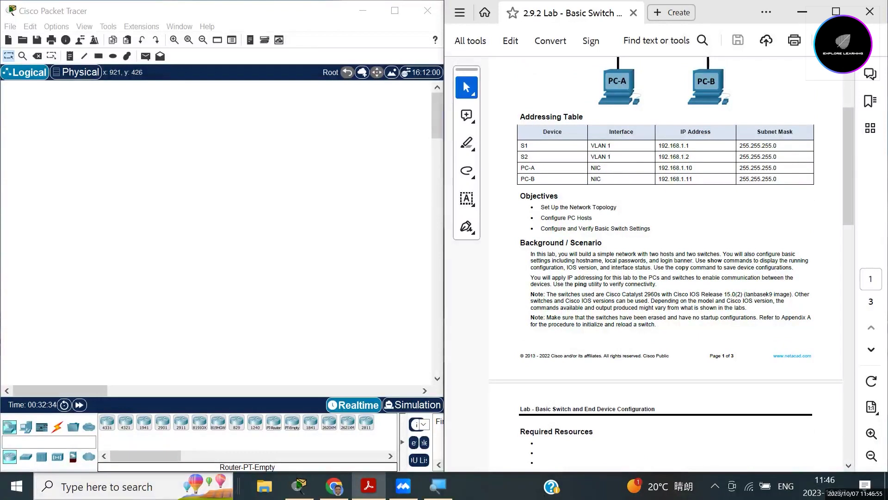
scroll(670, 259, "up", 3)
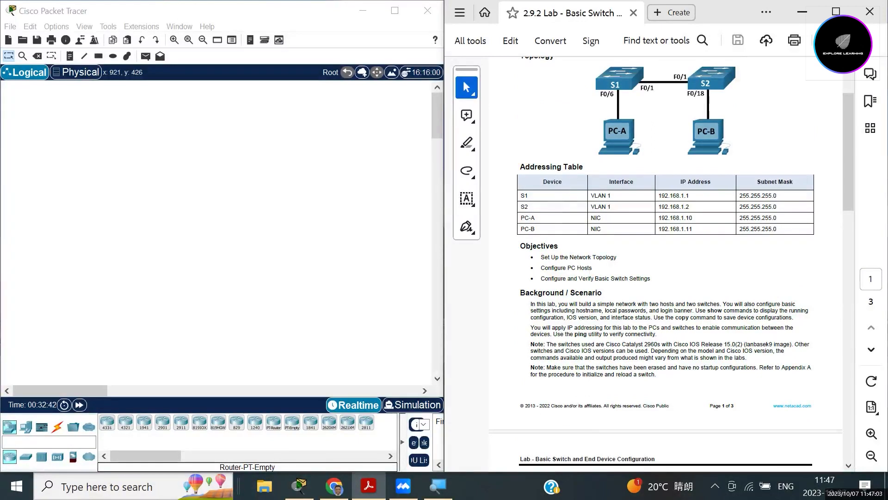
scroll(666, 264, "down", 2)
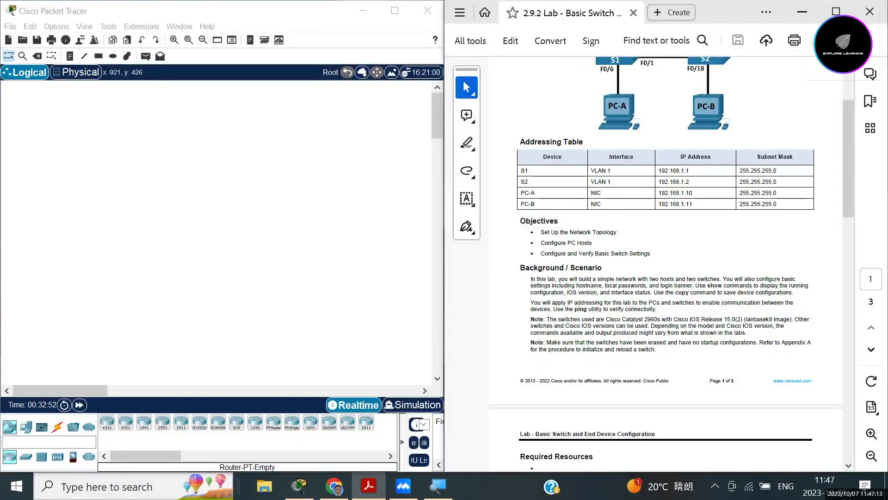
scroll(670, 259, "down", 1)
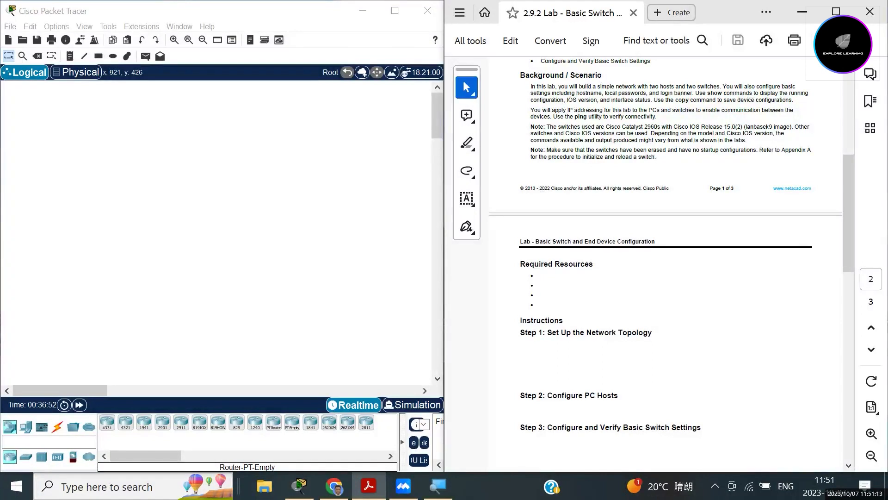
Glance at the Step 3 table, then return to page 1's topology and addressing table.
scroll(666, 259, "down", 2)
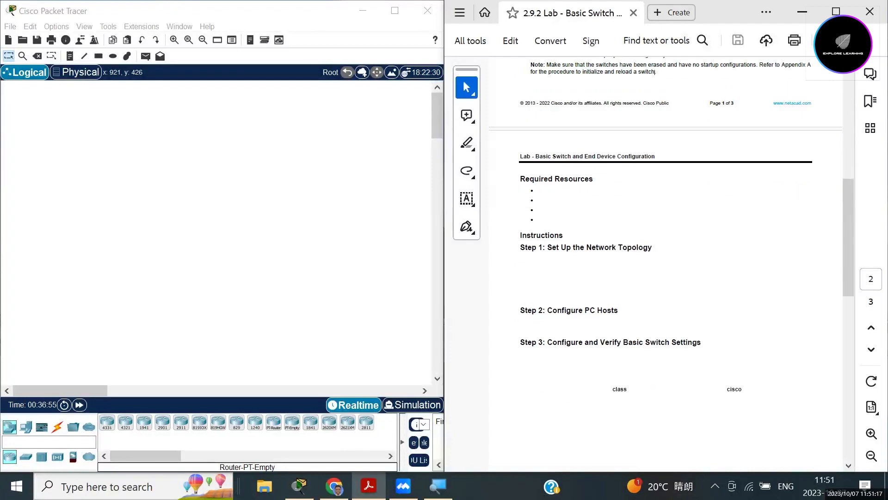
scroll(666, 259, "down", 1)
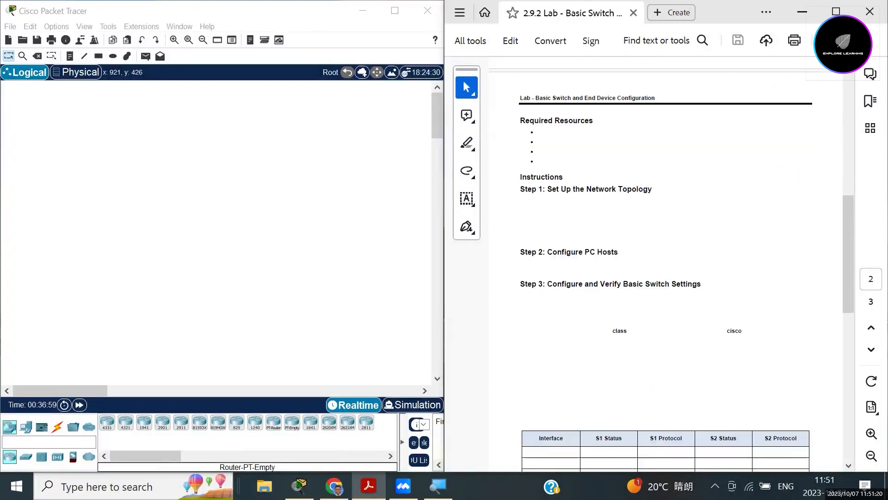
scroll(666, 259, "up", 2)
scroll(655, 67, "down", 1)
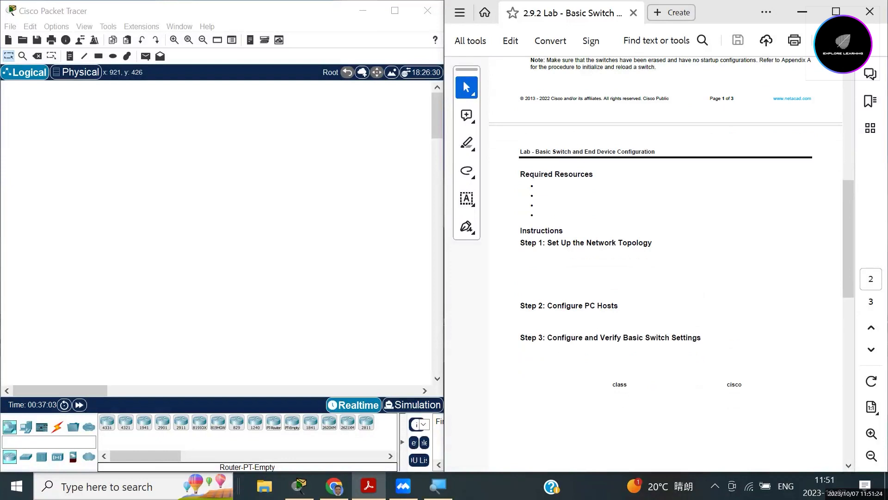
scroll(666, 259, "up", 2)
scroll(666, 259, "down", 1)
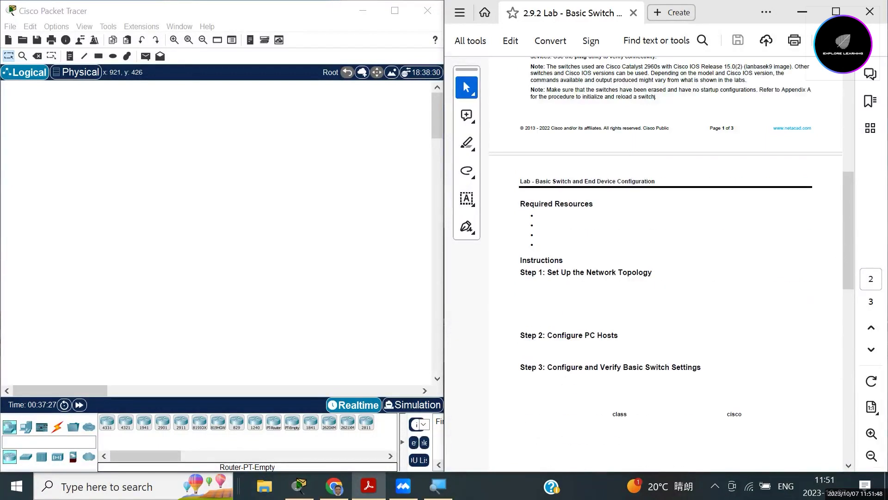
scroll(666, 259, "down", 1)
scroll(666, 259, "down", 1)
scroll(666, 259, "up", 2)
scroll(666, 259, "up", 6)
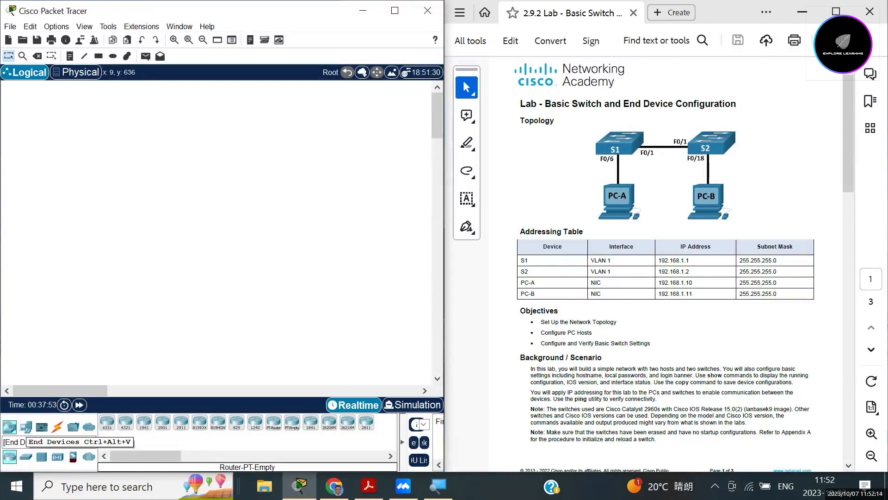
Place two generic PCs, PC0 and PC1, side by side on the workspace.
left_click(26, 426)
left_click_drag(107, 422, 107, 421)
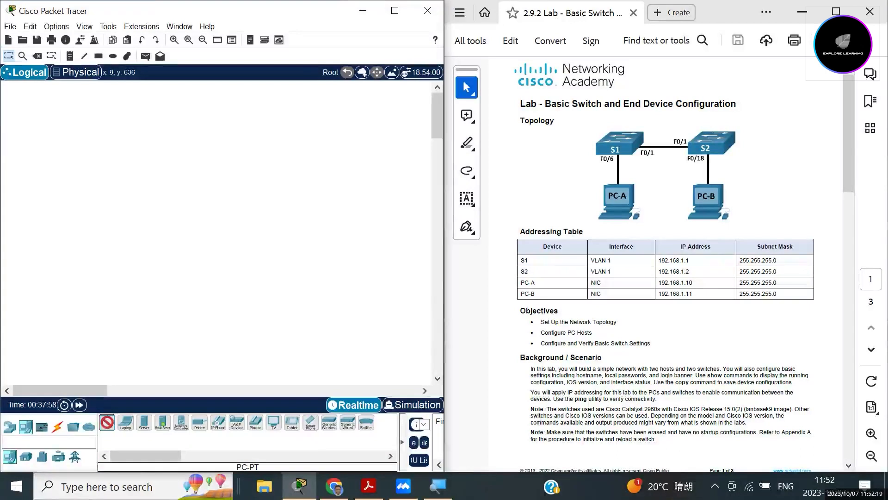
left_click_drag(107, 421, 134, 310)
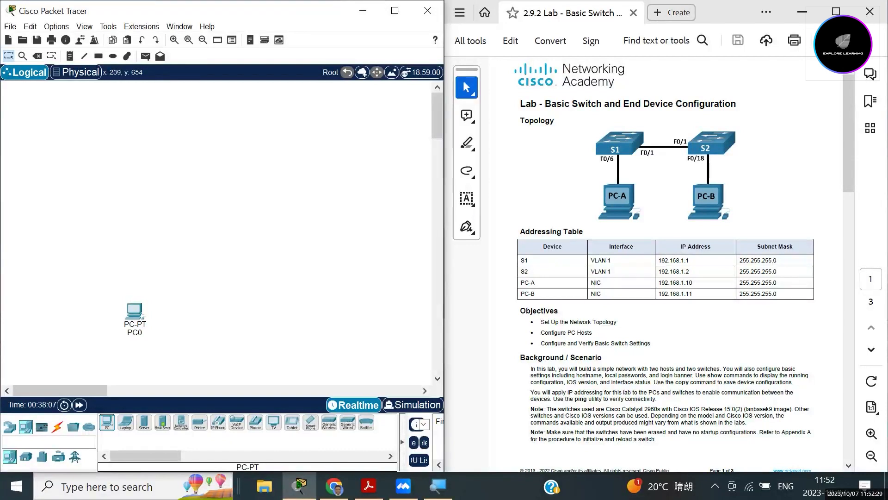
left_click(213, 309)
Add two 2960-24TT switches, Switch0 and Switch1, positioned above PC0 and PC1.
left_click(10, 426)
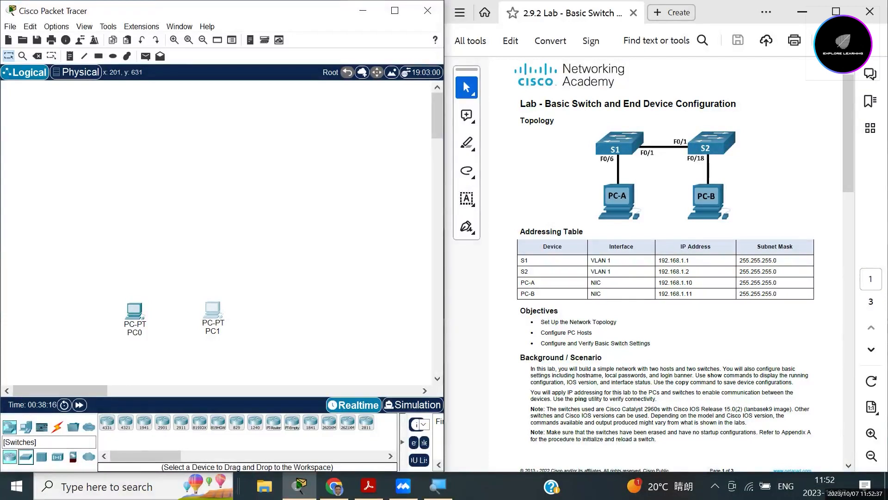
left_click(26, 456)
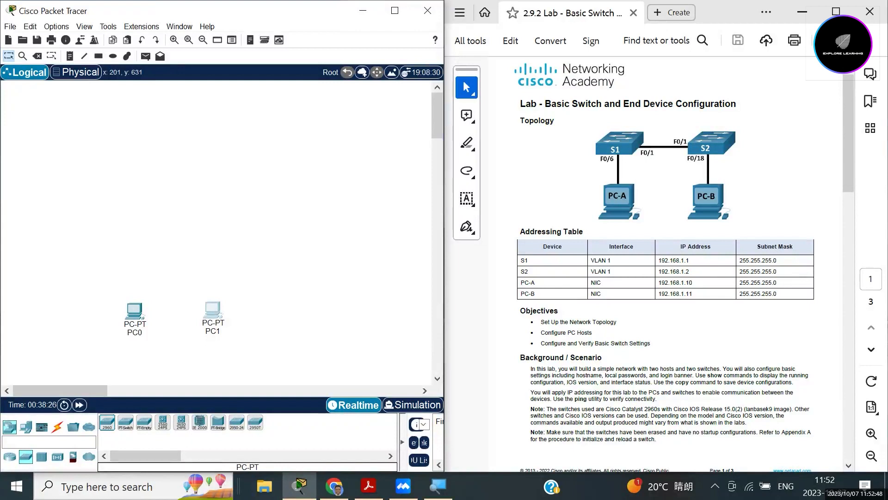
left_click_drag(107, 422, 135, 272)
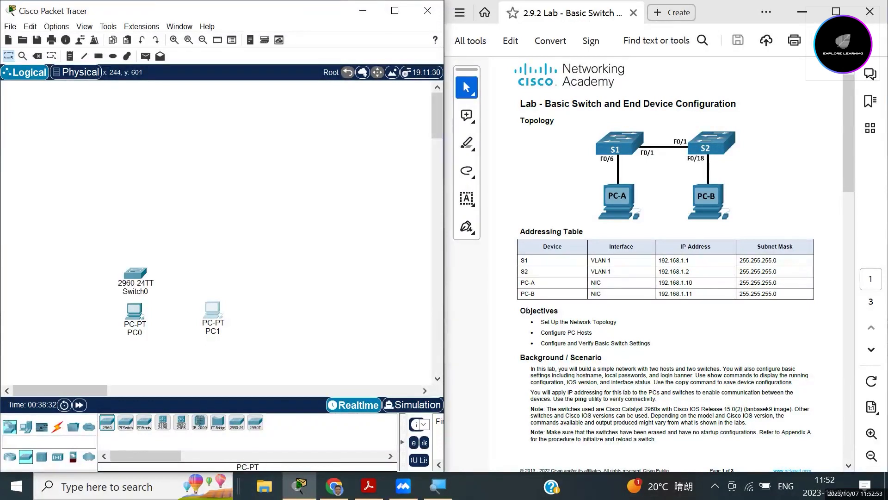
left_click_drag(107, 422, 208, 277)
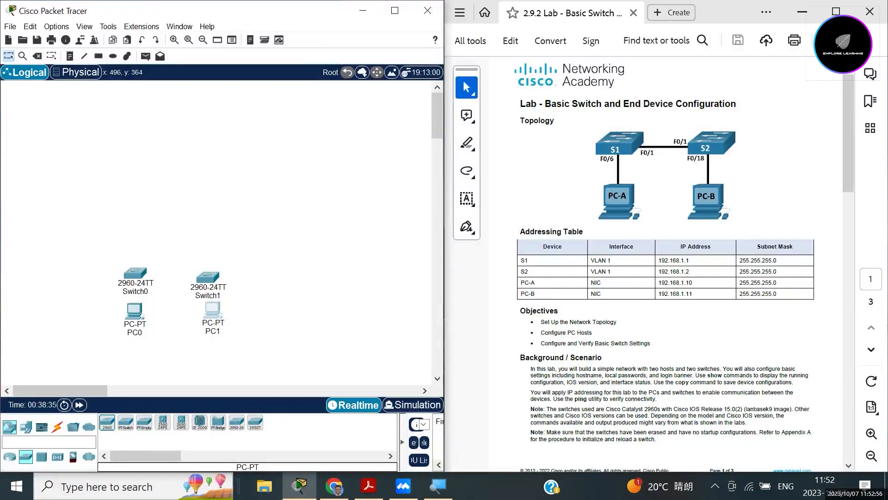
left_click_drag(135, 273, 136, 253)
left_click_drag(208, 277, 208, 277)
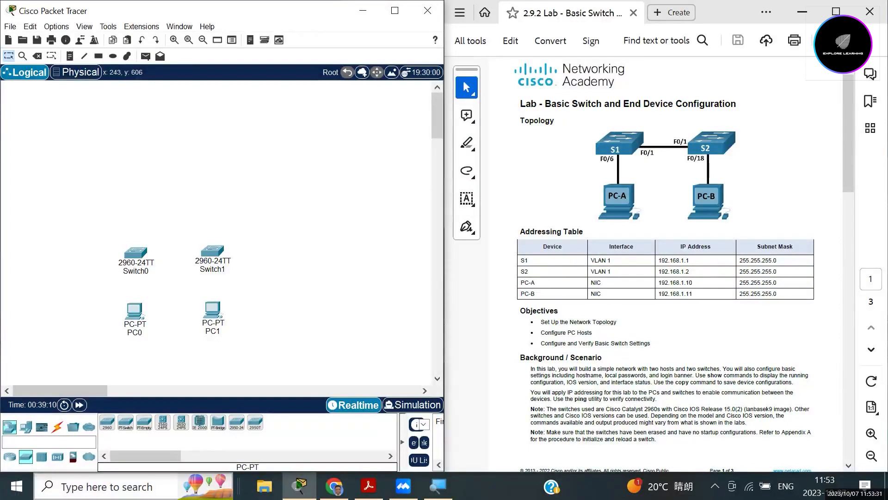
Connect PC0 and PC1 to the switches above them using automatic cables.
left_click(58, 426)
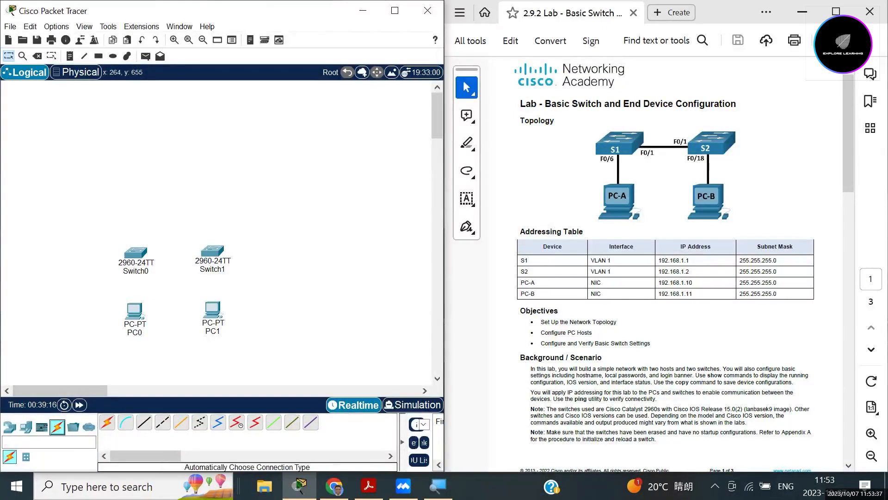
left_click(107, 422)
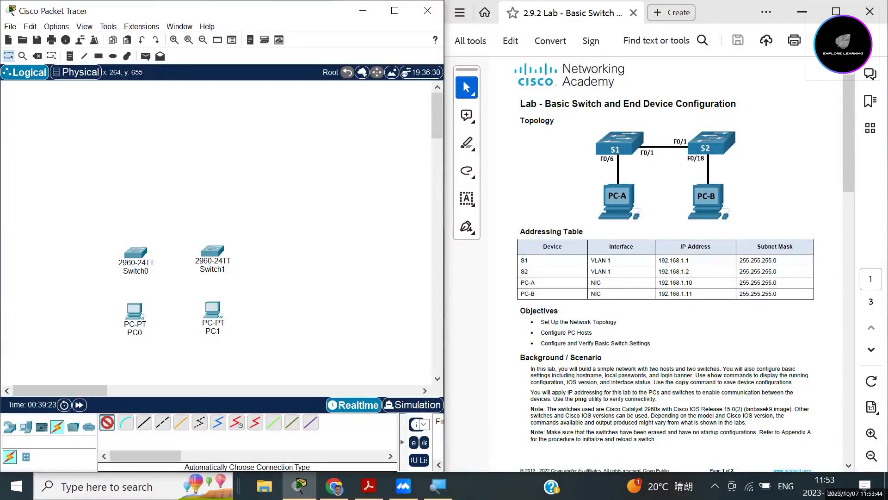
left_click(134, 309)
left_click(135, 252)
mouse_move(135, 252)
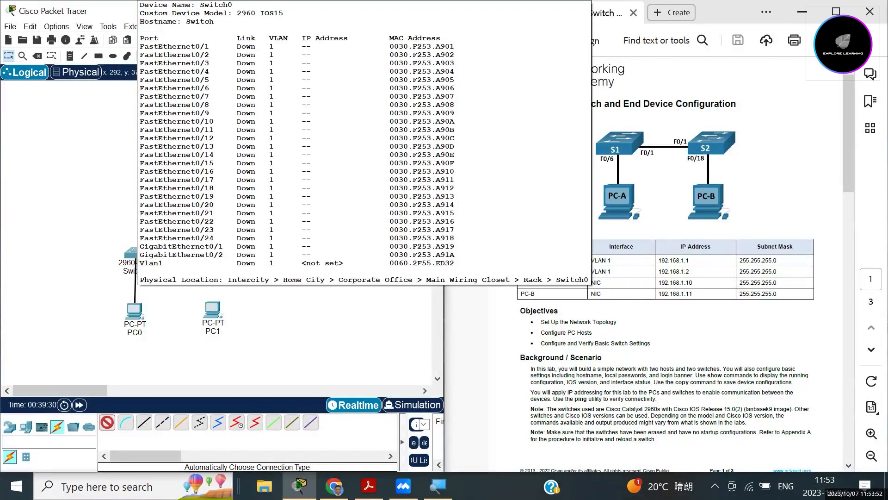
left_click(107, 421)
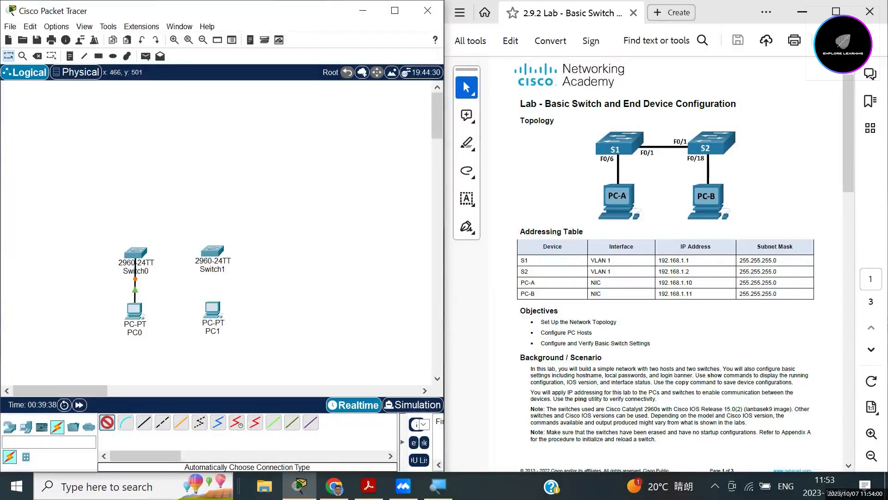
left_click(213, 309)
left_click(211, 254)
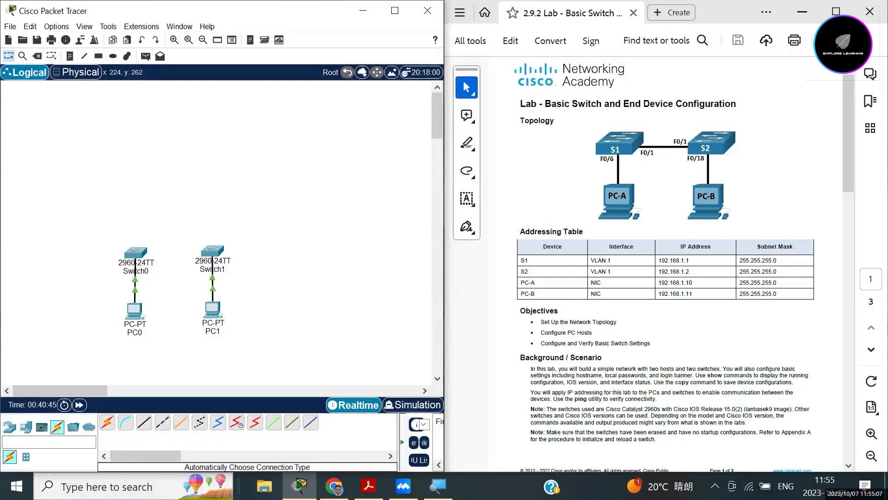
Delete Switch0 together with its PC links.
left_click(37, 56)
left_click(135, 272)
left_click(212, 274)
left_click(213, 275)
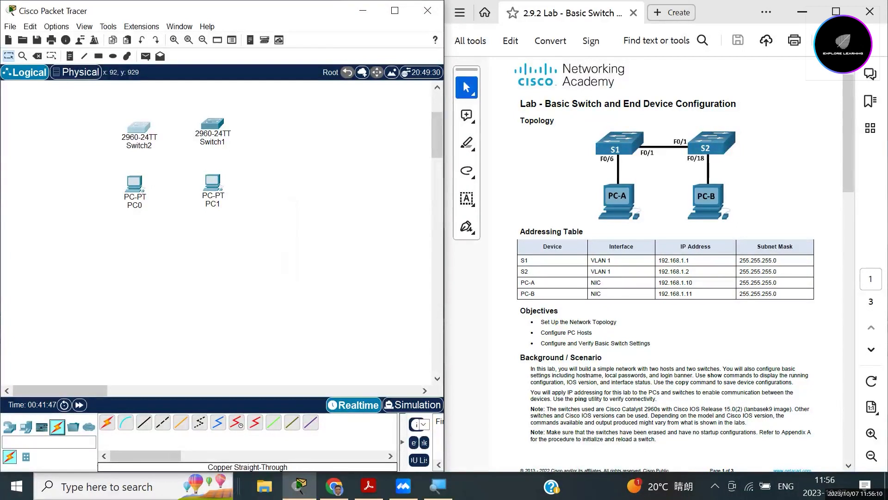
Cable PC0's FastEthernet0 to Switch2's FastEthernet0/6 with a copper straight-through cable.
left_click(144, 421)
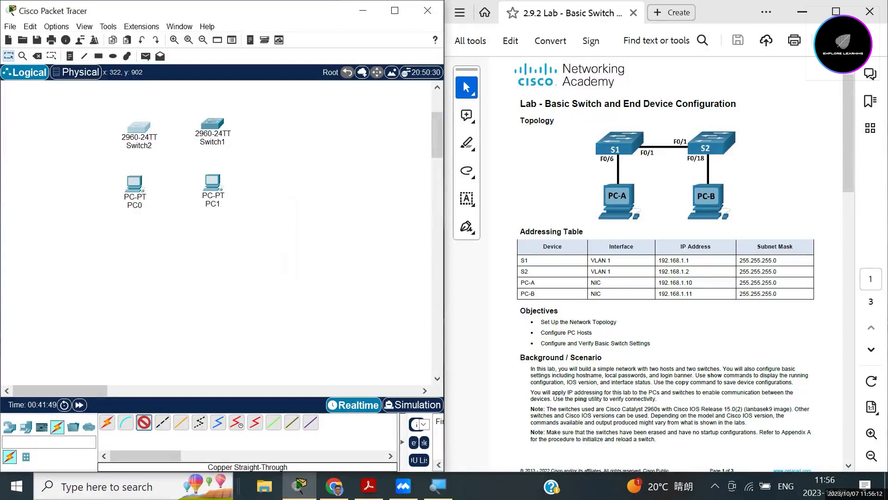
left_click(134, 184)
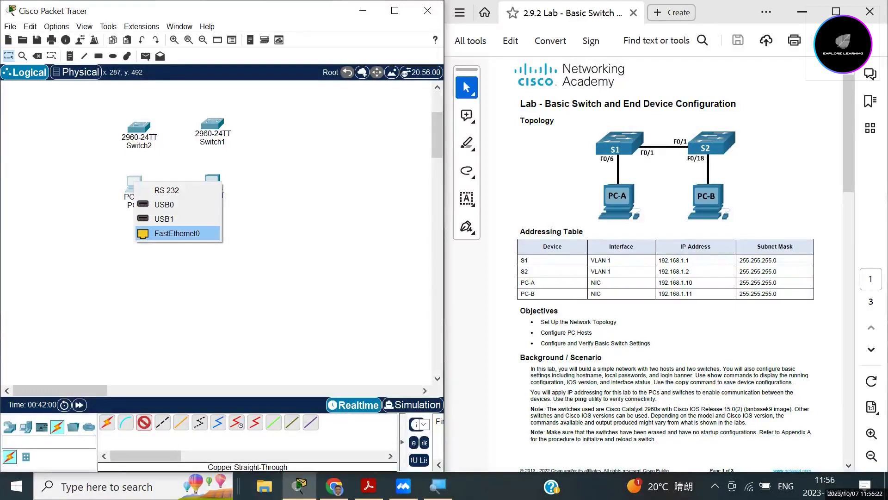
left_click(177, 233)
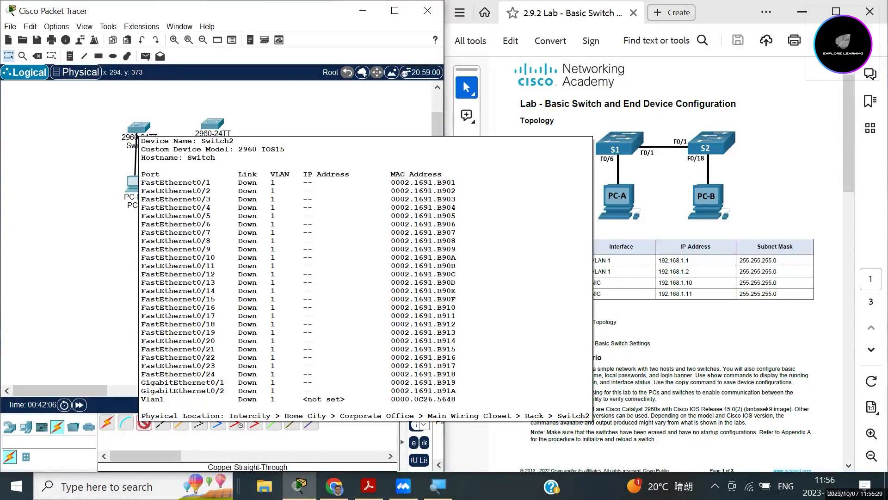
left_click(138, 130)
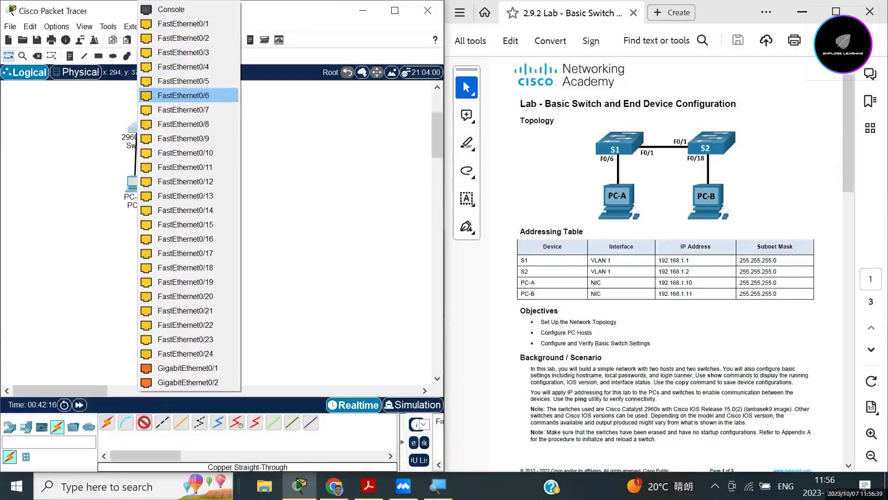
left_click(184, 96)
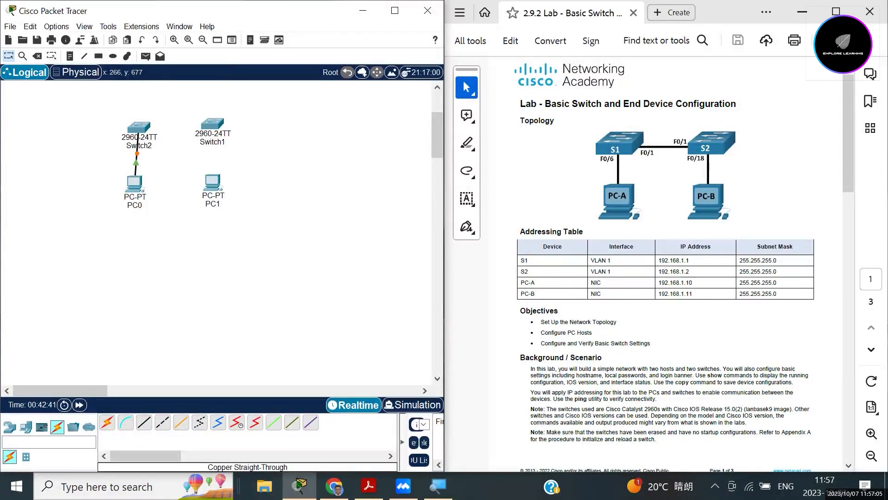
Run a straight-through cable from PC1's FastEthernet0 to Switch1's FastEthernet0/18.
left_click(213, 182)
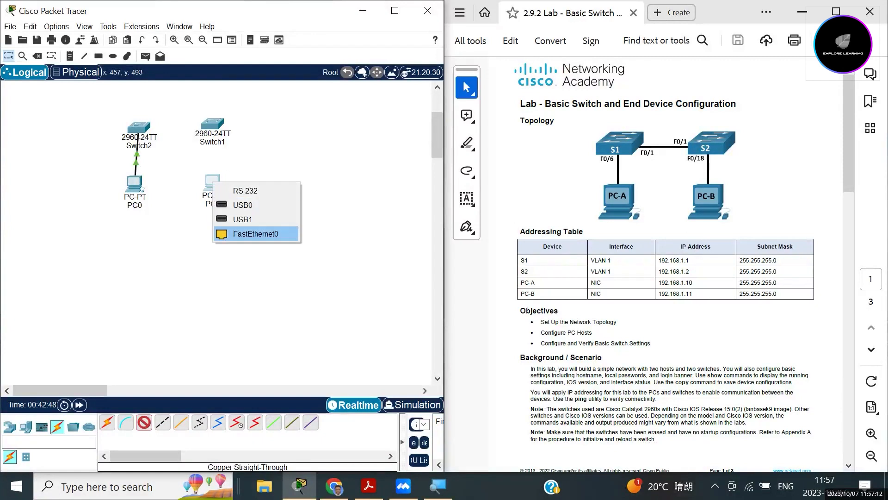
left_click(255, 234)
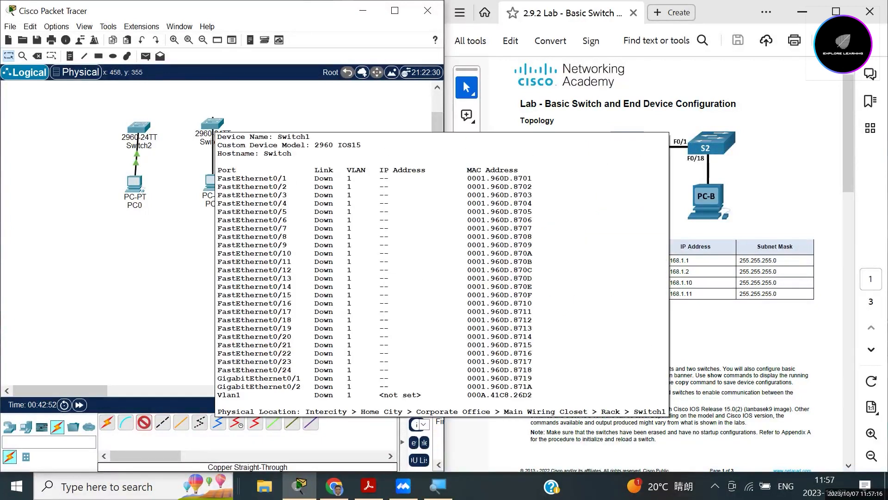
left_click(213, 123)
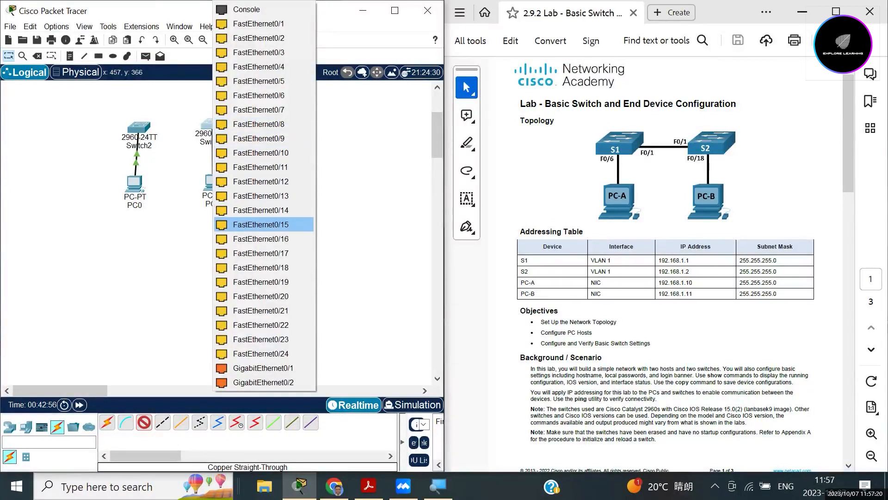
left_click(261, 267)
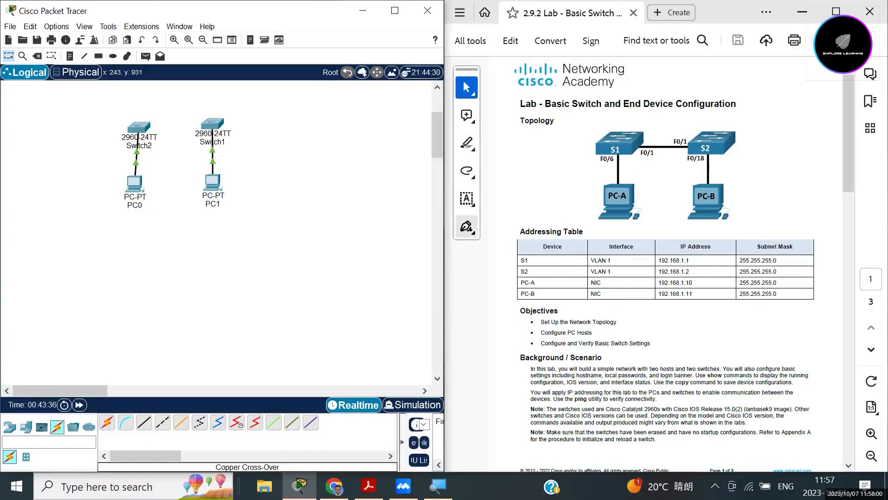
Join Switch2 and Switch1 with a copper cross-over cable between their FastEthernet ports.
left_click(163, 422)
left_click(139, 127)
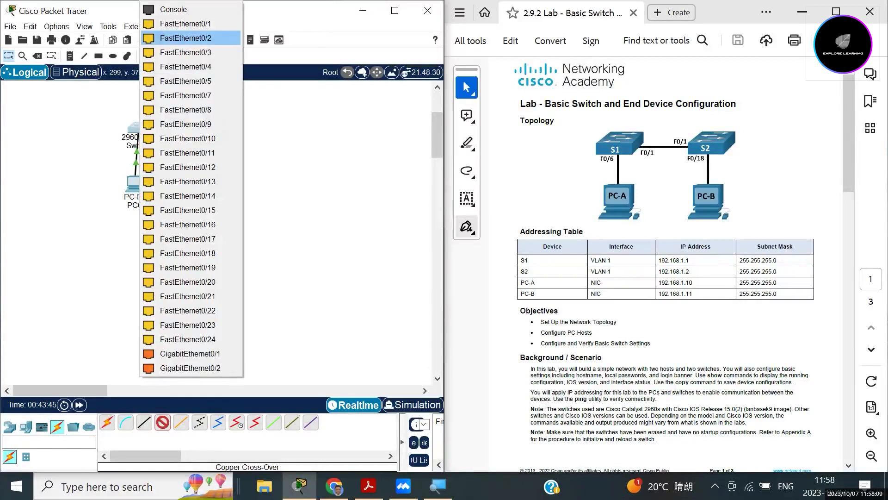
key("Escape")
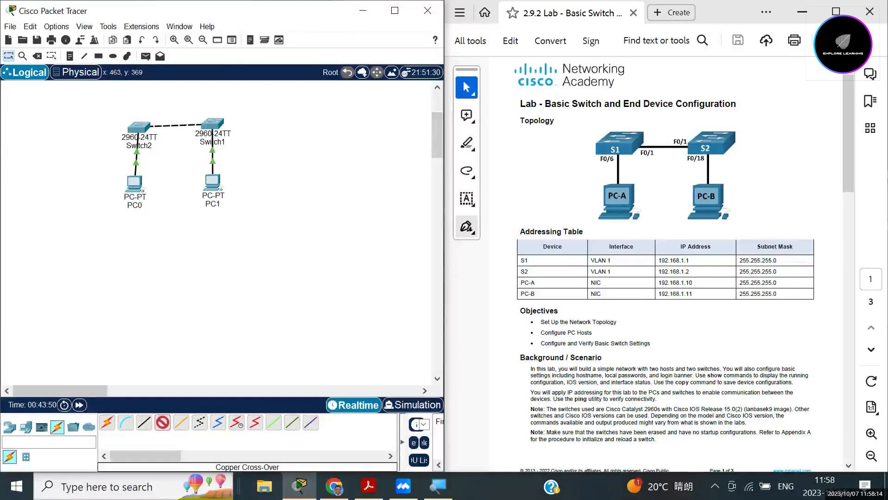
left_click(211, 123)
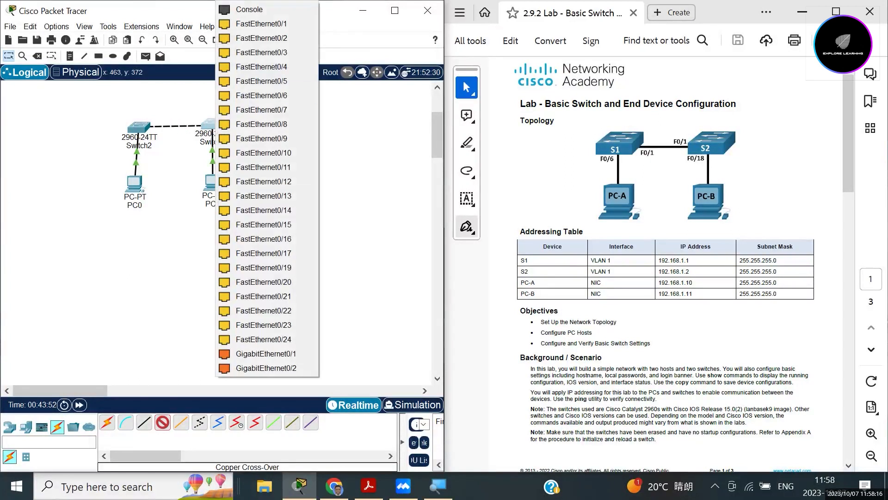
left_click(261, 23)
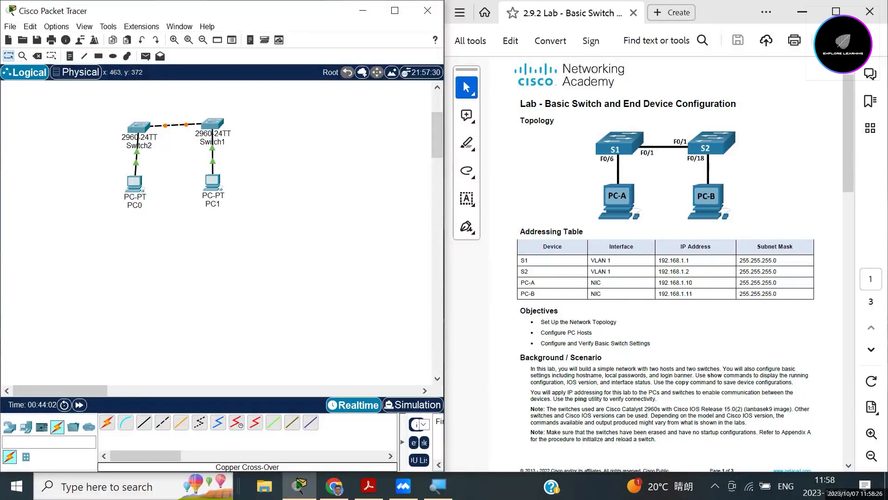
mouse_move(134, 182)
Rename PC0 to PC-A and PC1 to PC-B.
left_click(137, 205)
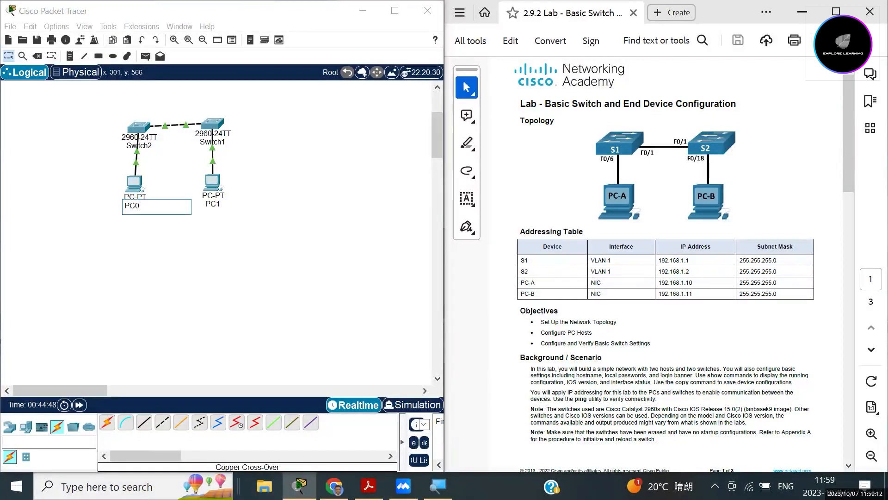
key("BackSpace")
type("-A")
left_click(211, 203)
left_click(211, 204)
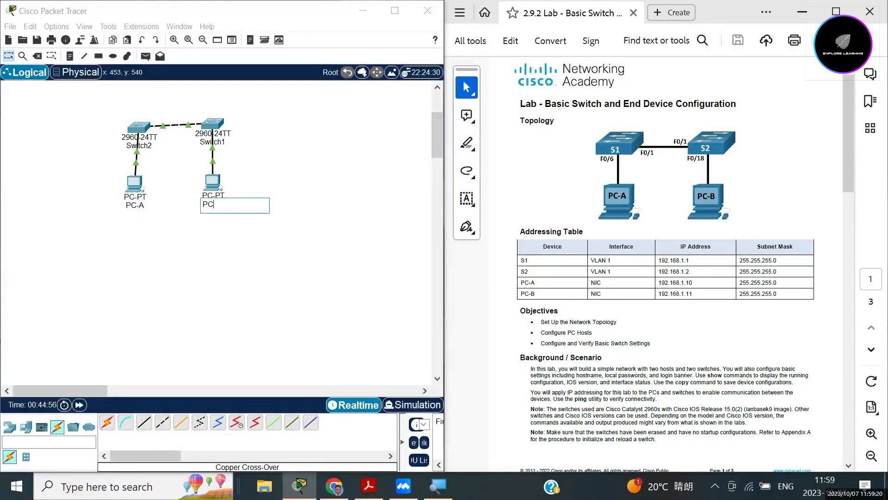
type("-B")
key("Return")
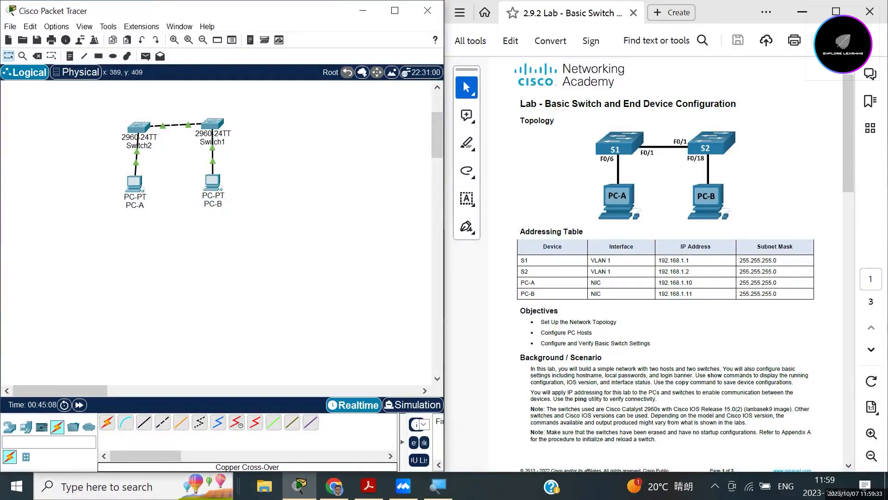
Rename Switch2 to S1.
mouse_move(212, 155)
left_click(135, 147)
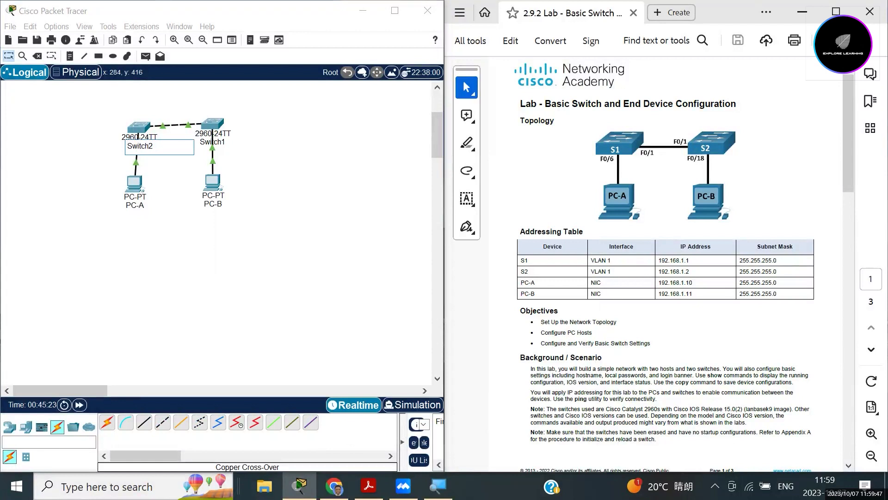
key("BackSpace")
key("BackSpace")
key("BackSpace")
key("BackSpace")
key("BackSpace")
key("BackSpace")
type("1")
left_click(219, 142)
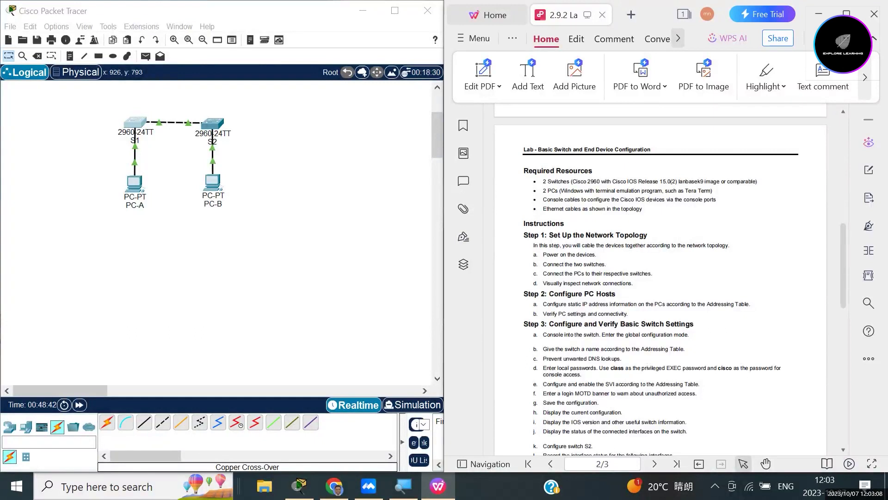
left_click_drag(643, 209, 542, 208)
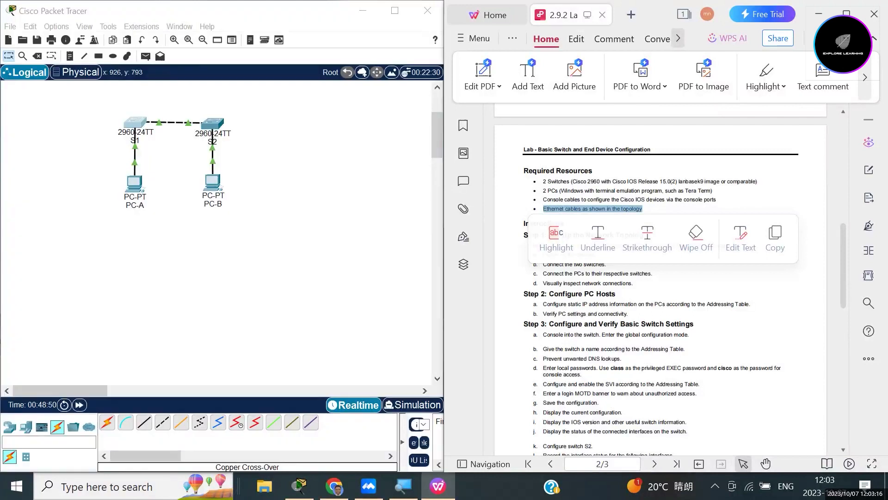
left_click(684, 209)
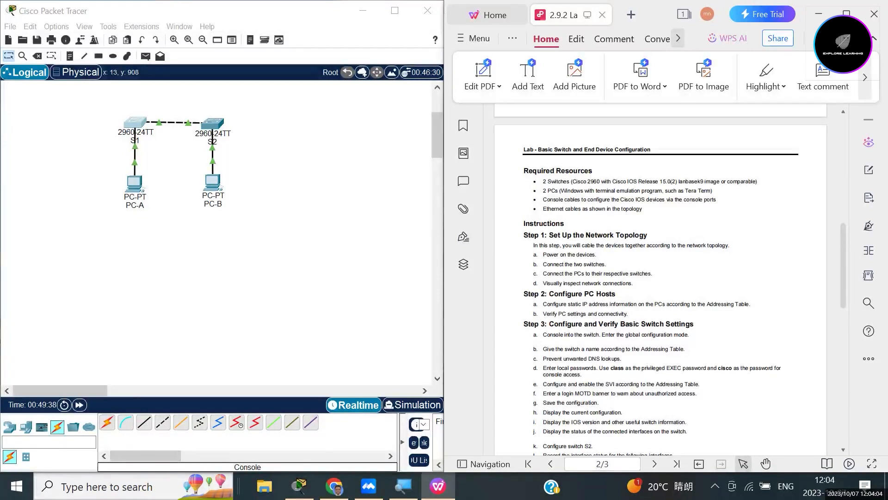
Connect a console cable from PC-A's RS 232 port to S1's Console port.
left_click(126, 422)
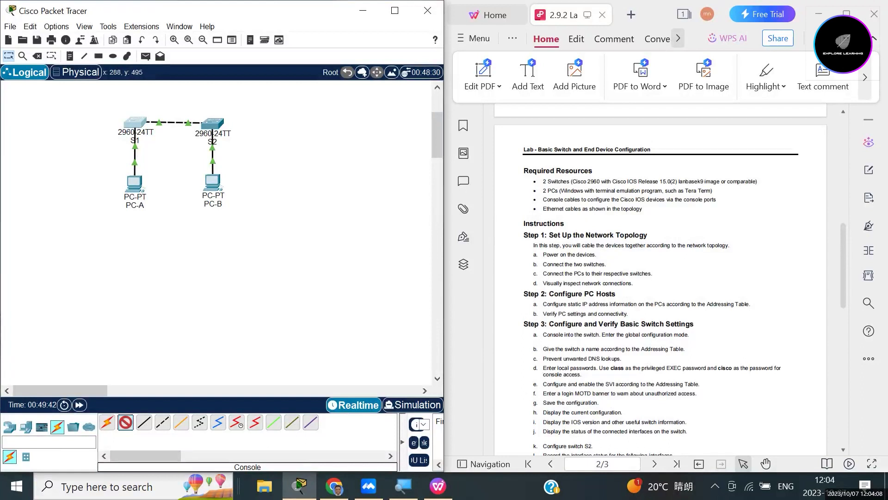
left_click(135, 182)
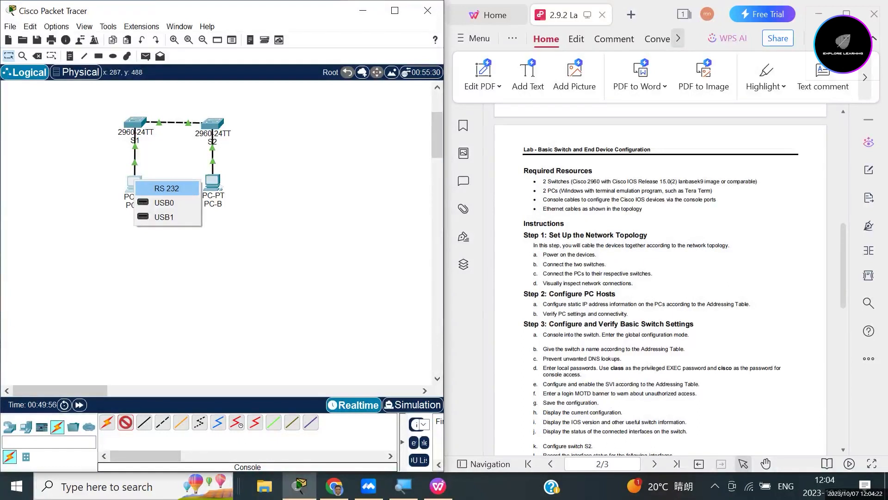
left_click(166, 188)
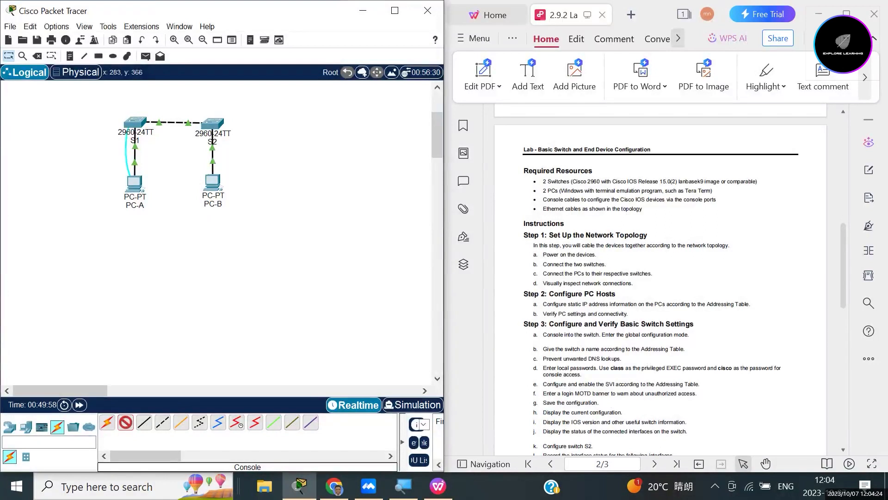
mouse_move(135, 134)
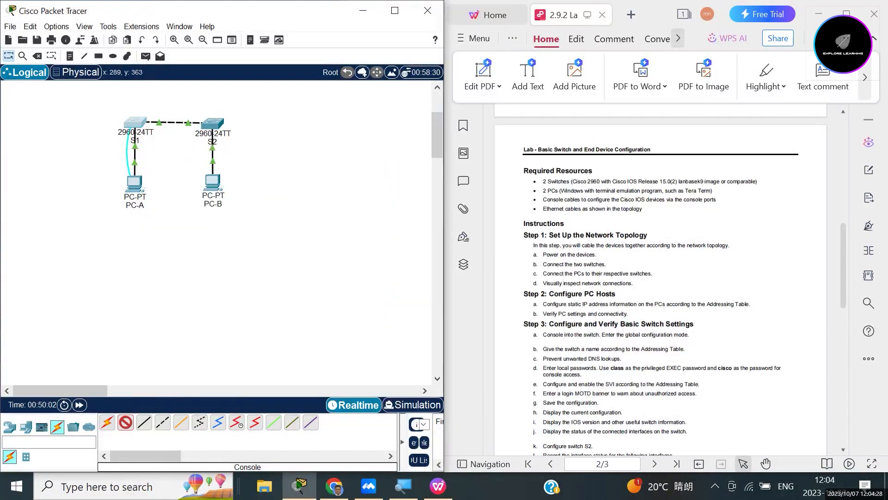
left_click(135, 124)
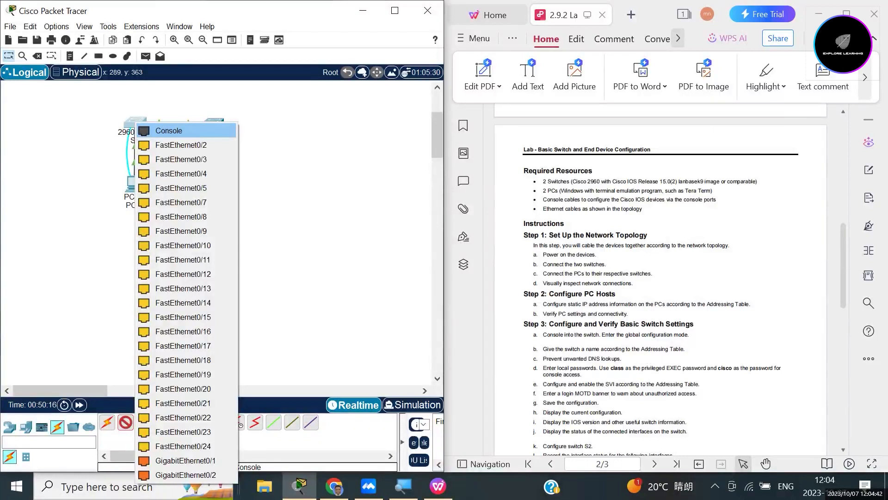
left_click(168, 131)
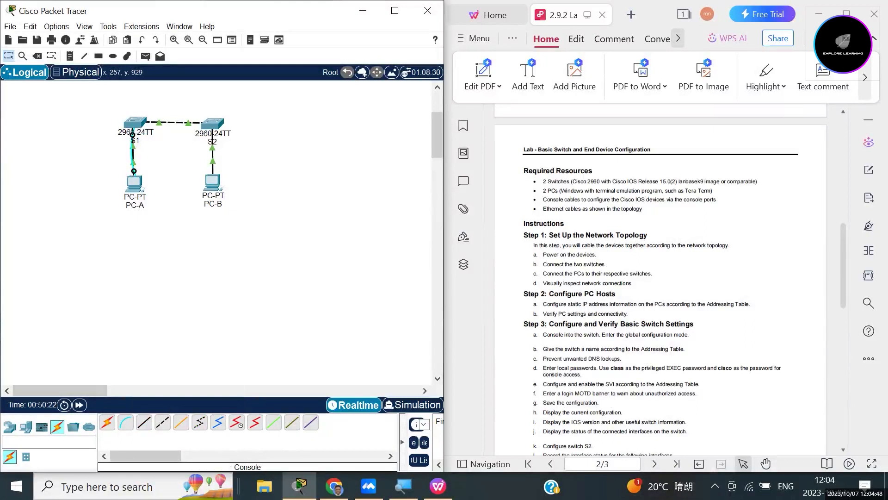
Link PC-B's RS 232 port to switch S2's Console port with a console cable.
left_click(125, 422)
left_click(213, 183)
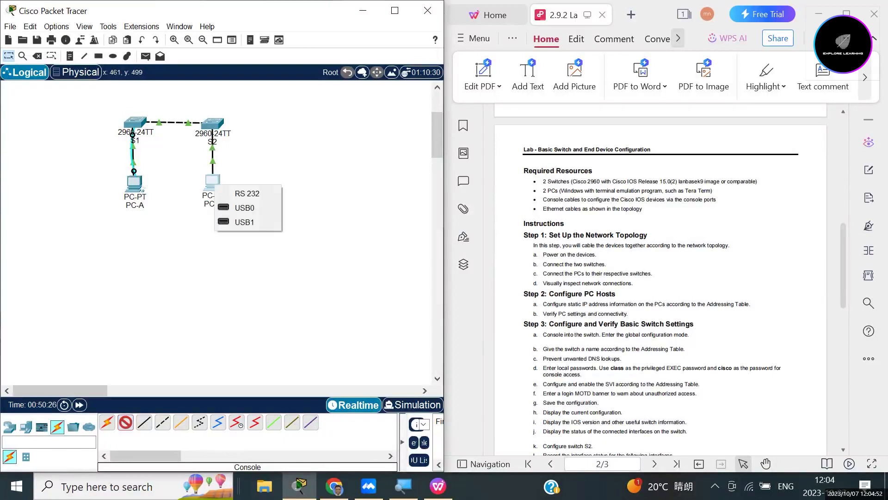
left_click(247, 193)
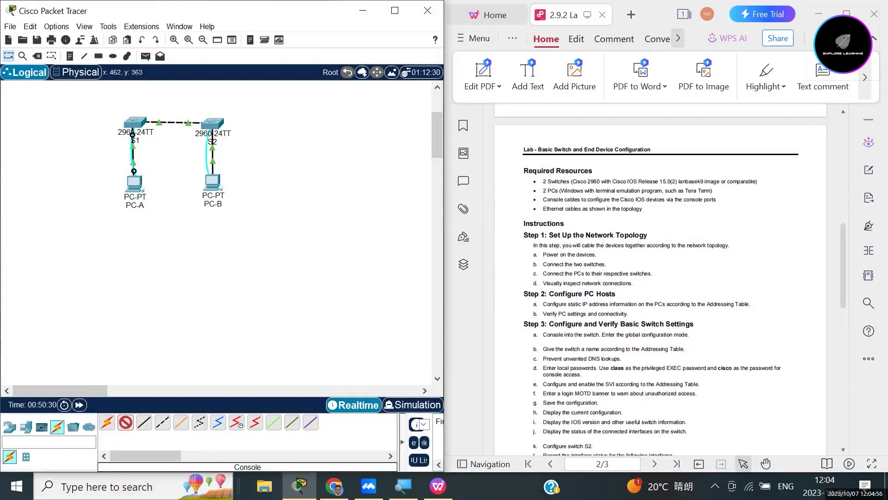
left_click(214, 123)
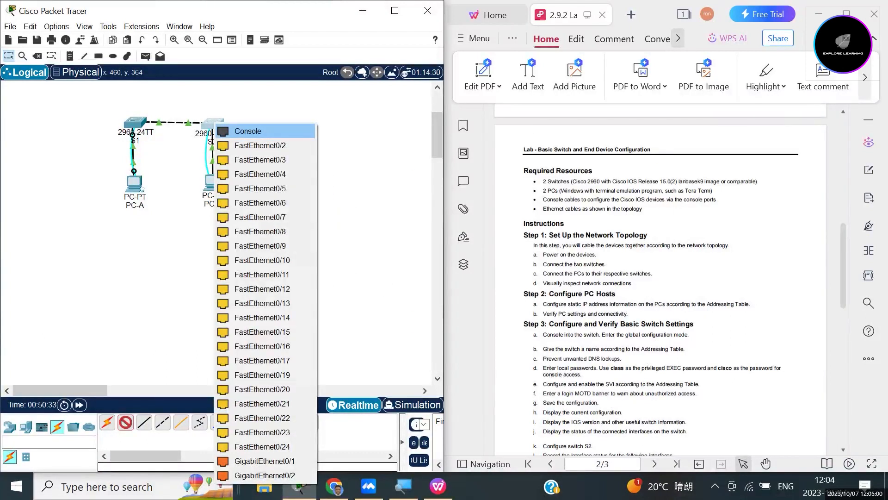
left_click(248, 131)
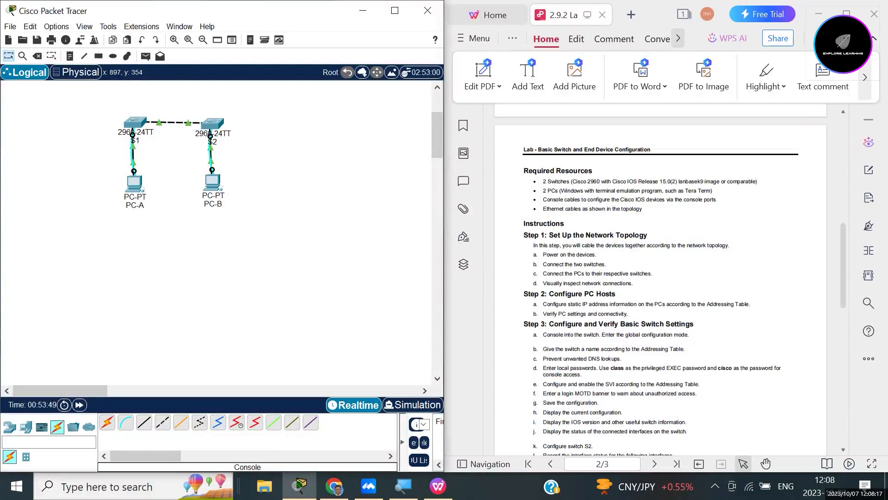
Bring up the Addressing Table in the lab PDF, then open PC-A's device window.
left_click(634, 433)
scroll(634, 432, "up", 5)
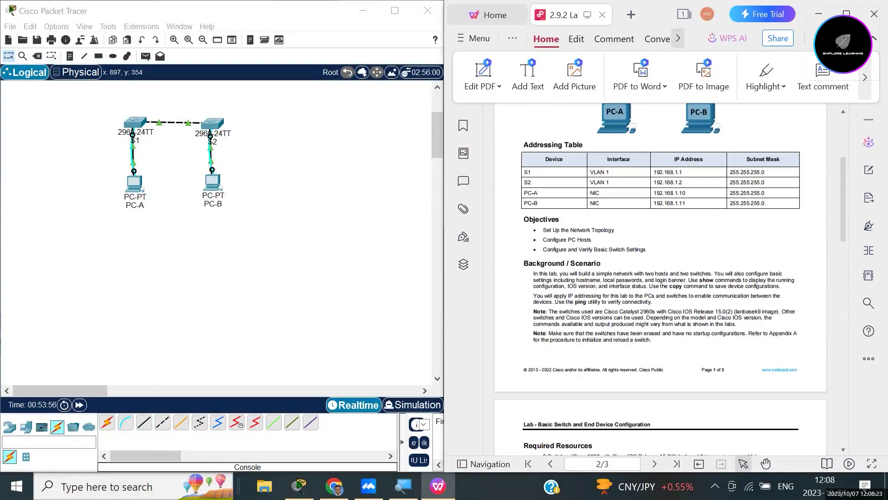
scroll(634, 433, "down", 1)
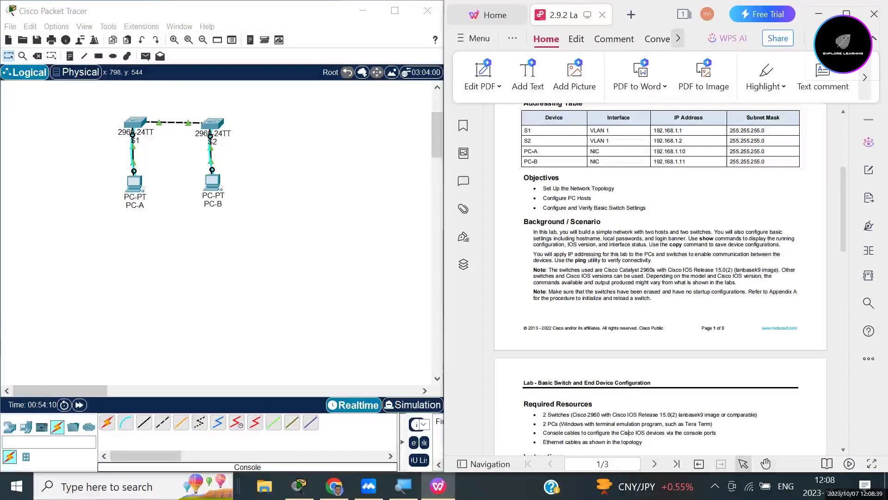
left_click(134, 183)
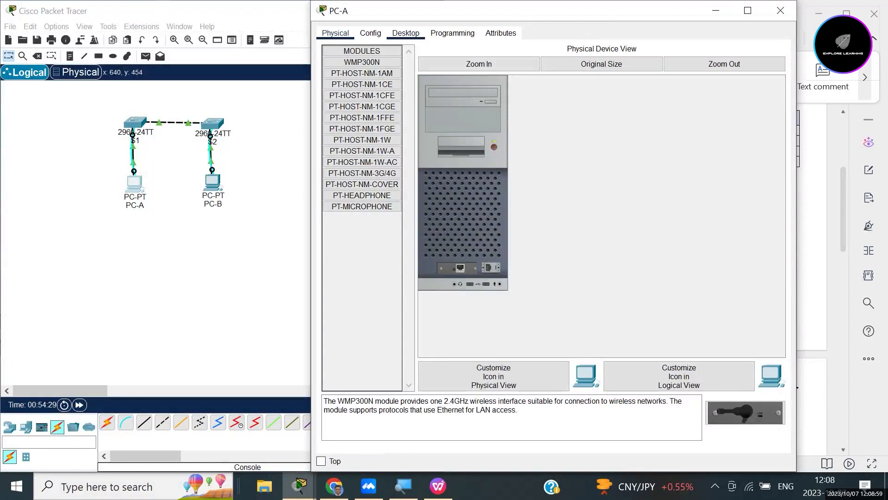
Give PC-A IPv4 192.168.1.10 with auto-filled mask 255.255.255.0 in Desktop > IP Configuration.
left_click(405, 33)
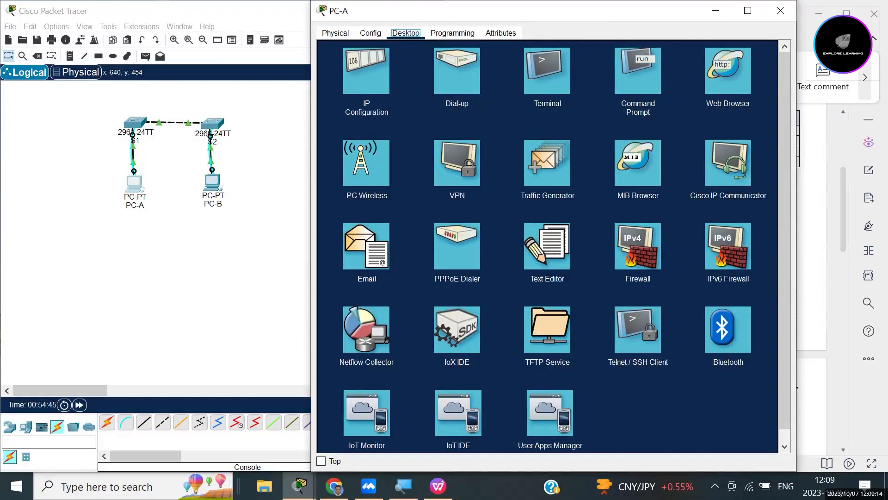
left_click(367, 70)
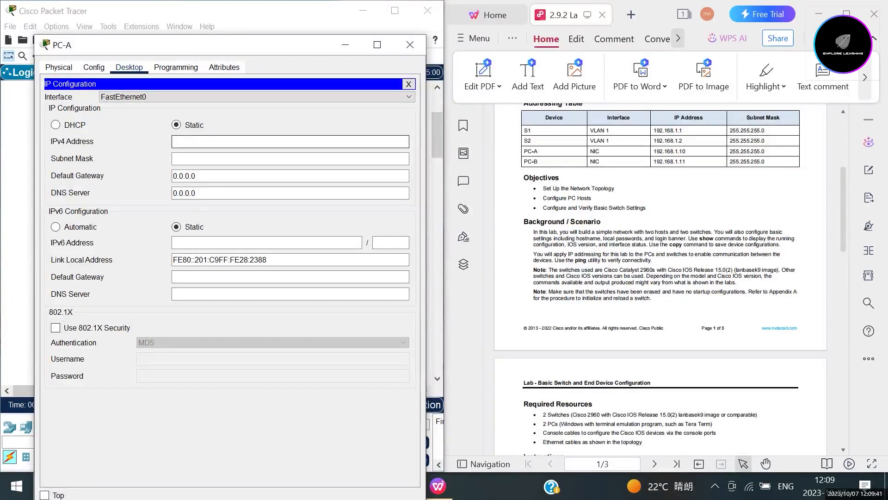
left_click(199, 142)
type("192")
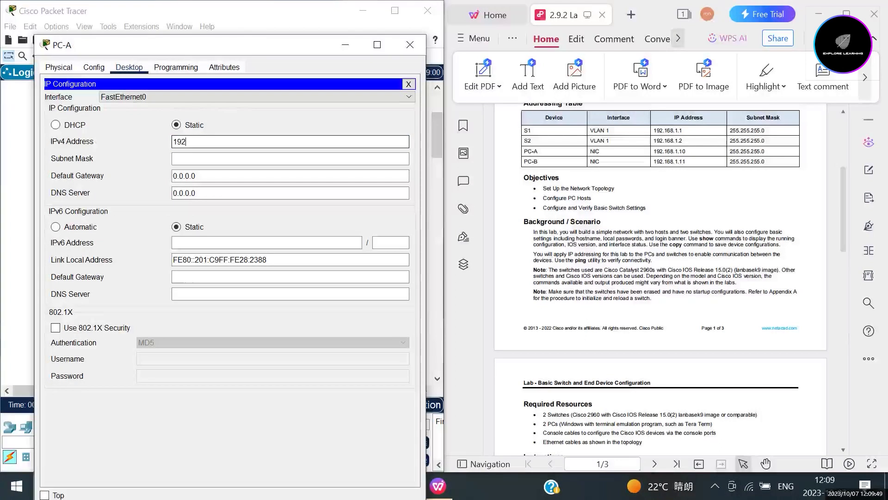
type(".168.1.10")
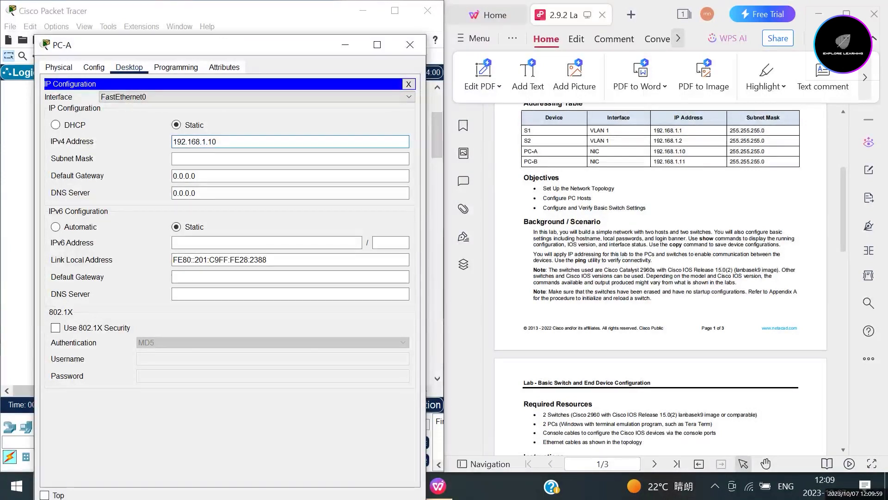
key("Tab")
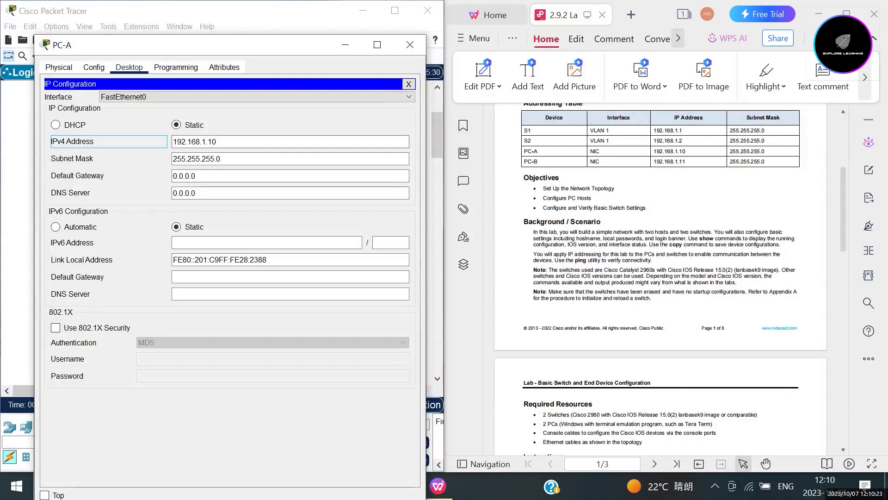
left_click(410, 44)
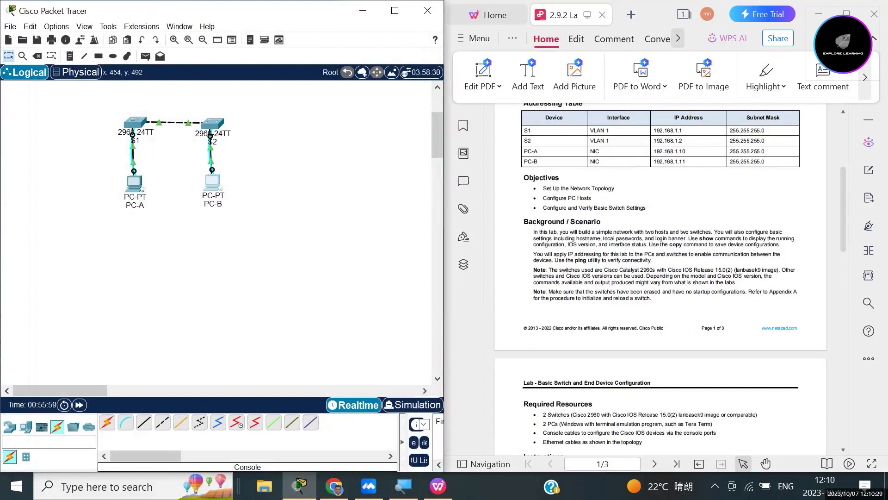
Assign PC-B IPv4 192.168.1.11 with mask 255.255.255.0 via IP Configuration, then close it.
left_click(212, 182)
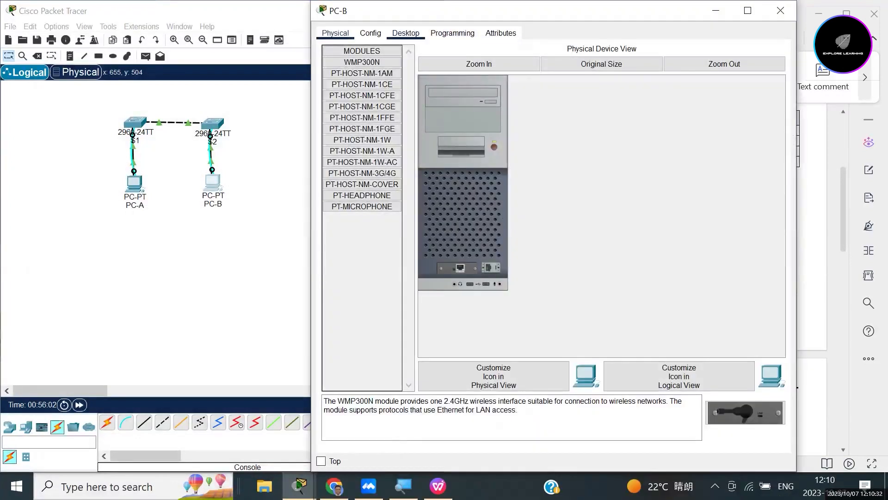
left_click(406, 33)
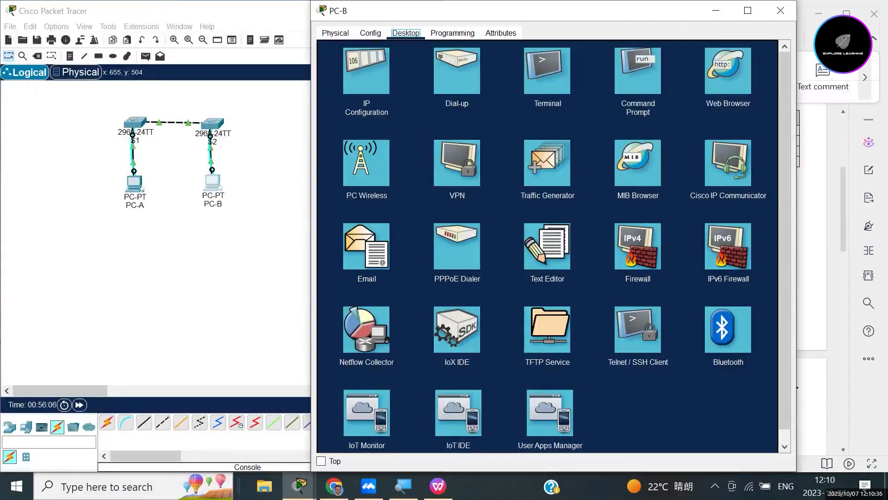
left_click(366, 70)
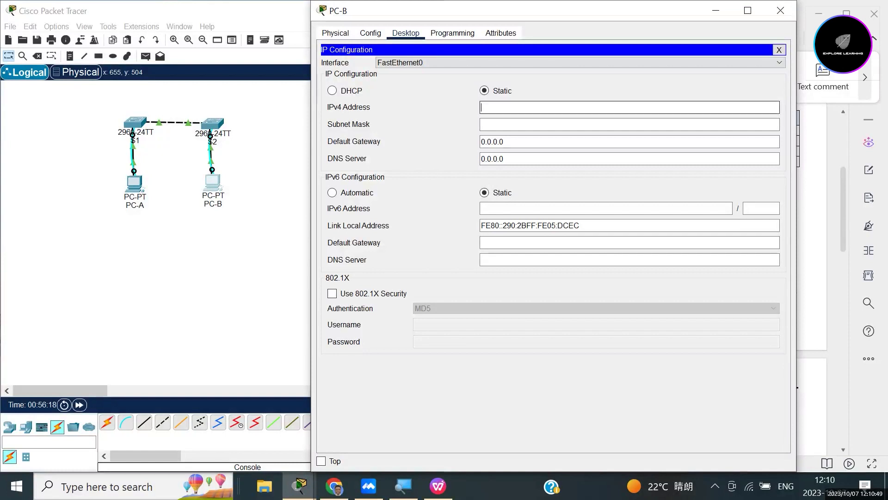
type("192.168.1.11")
key("Tab")
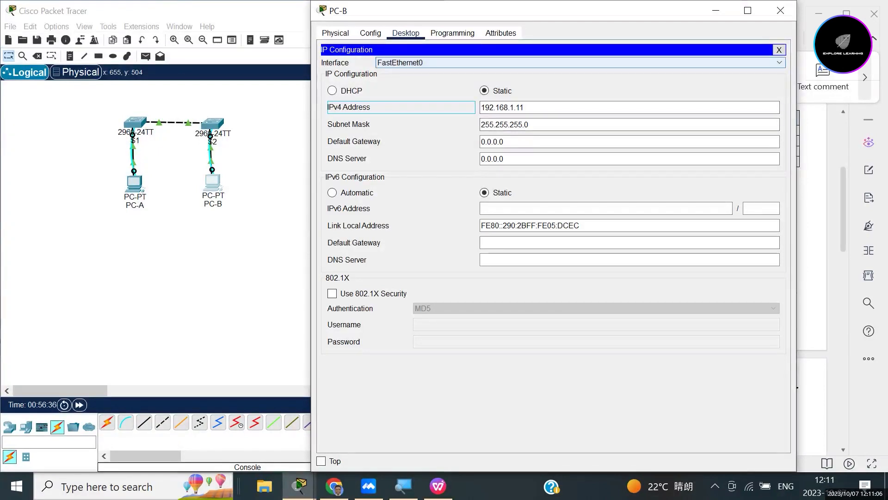
left_click(780, 11)
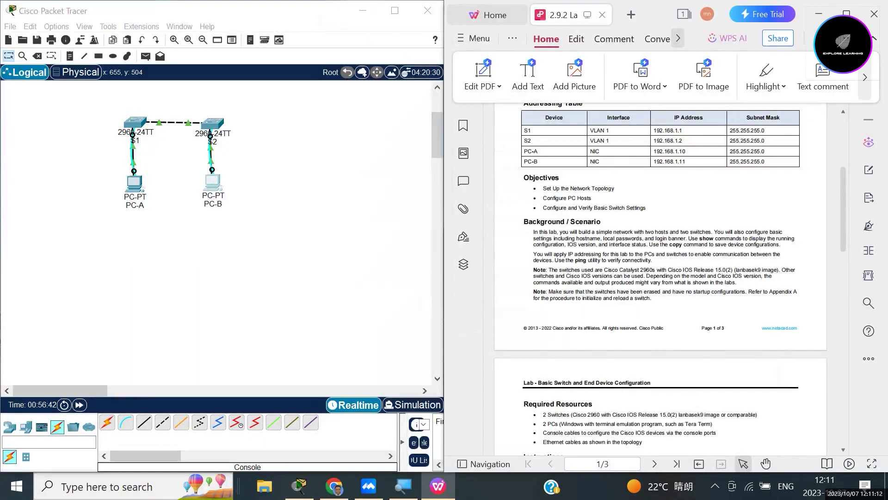
Read the Step 3 switch tasks in the lab PDF and reopen PC-A's window.
scroll(661, 278, "up", 3)
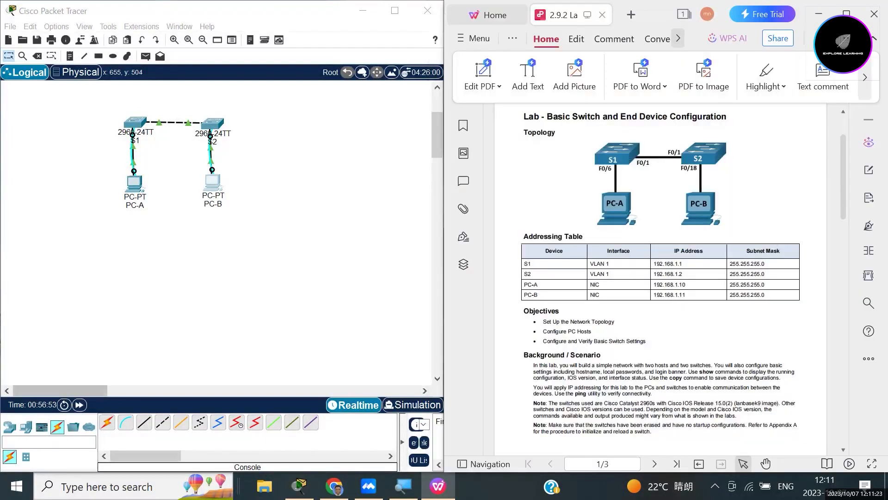
scroll(660, 277, "down", 8)
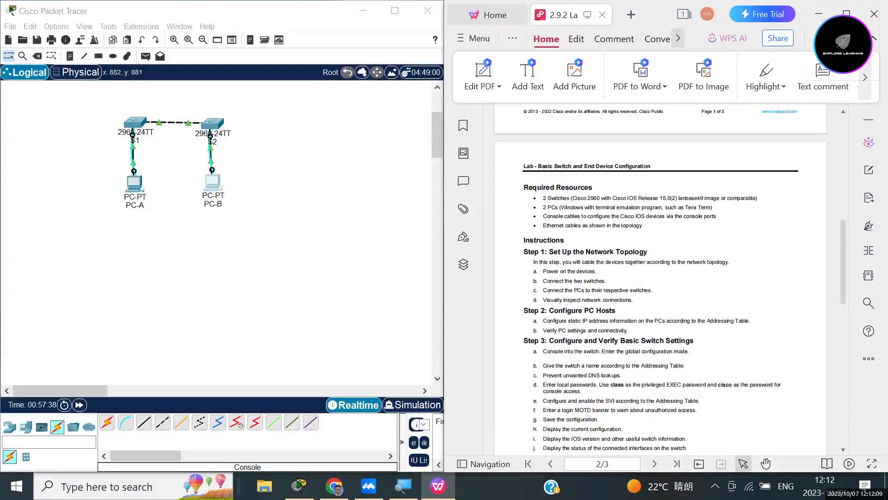
scroll(660, 278, "down", 1)
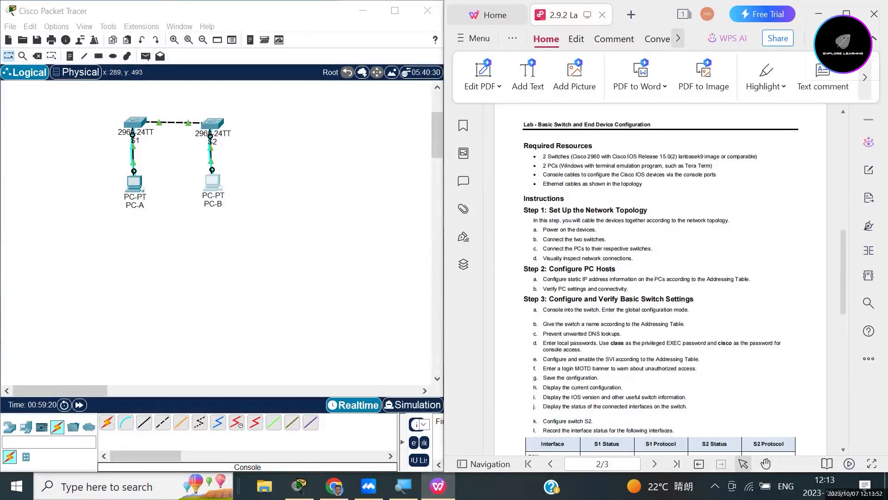
left_click(134, 184)
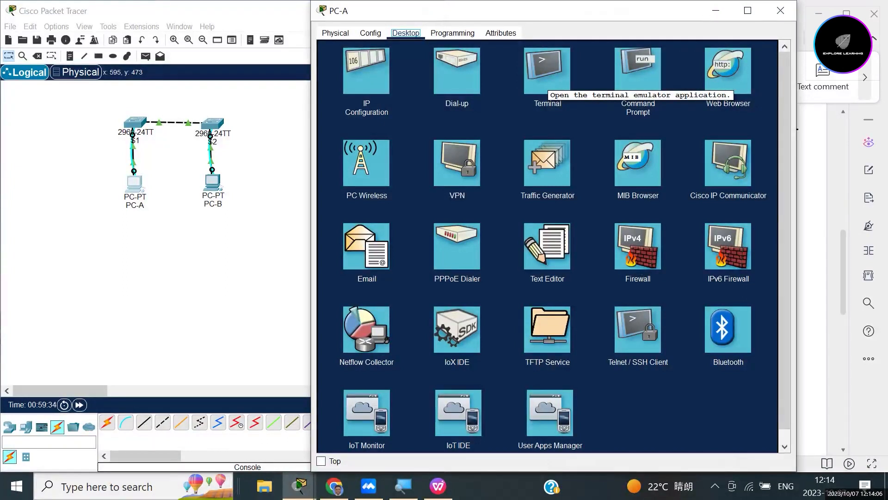
Connect PC-A's Terminal to the switch console with default 9600/8/None/1/None settings.
left_click(547, 78)
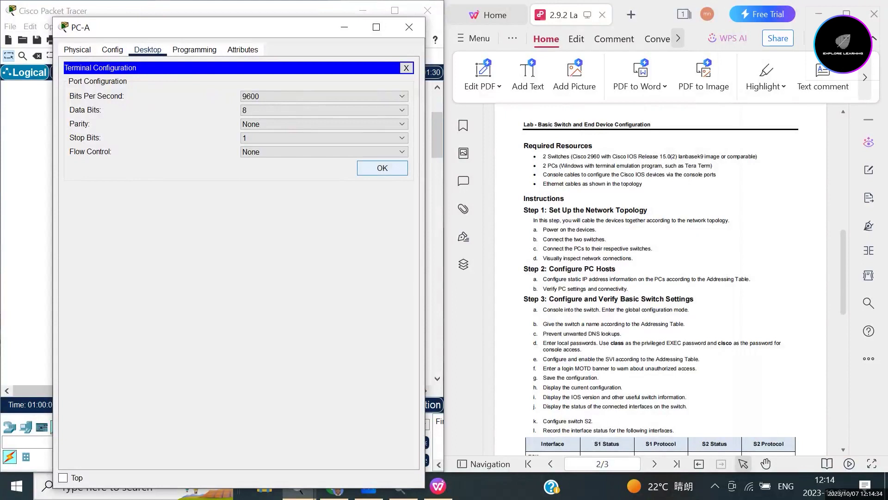
left_click(382, 167)
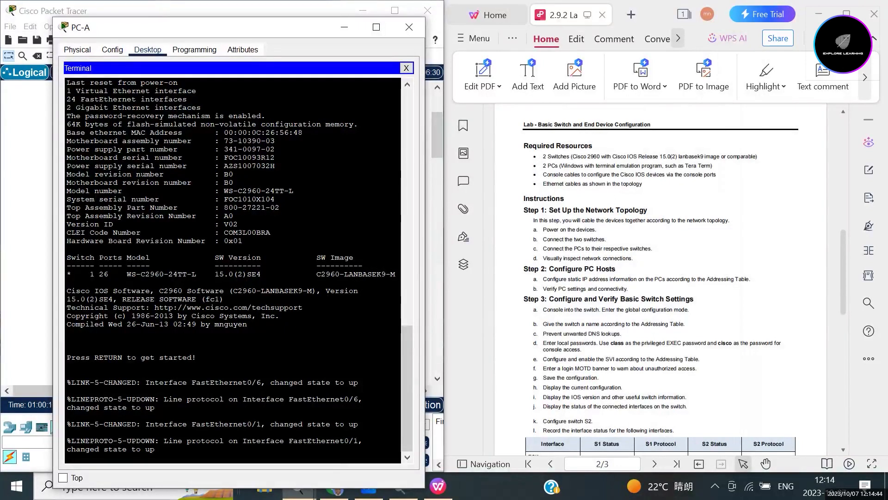
Press Enter in the console to reach the Switch> prompt.
key("Return")
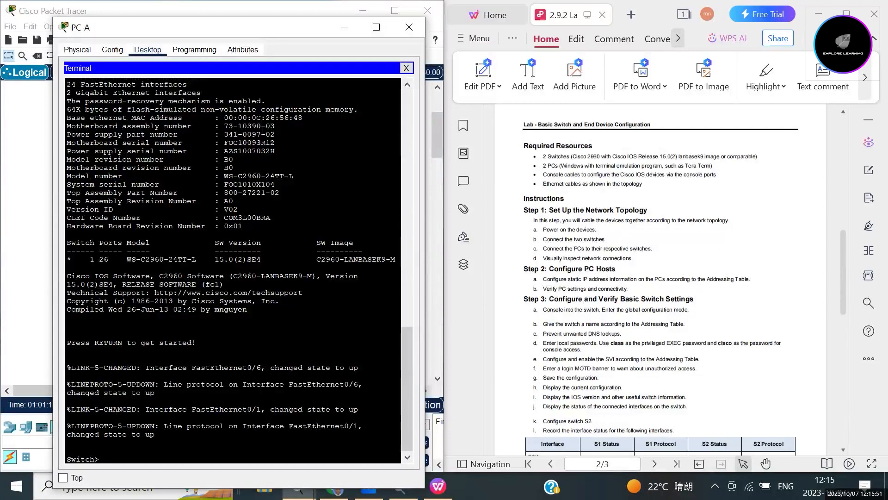
Enter privileged EXEC with en, then global configuration mode with conf t.
type("enable")
key("BackSpace")
key("BackSpace")
key("BackSpace")
key("BackSpace")
key("Return")
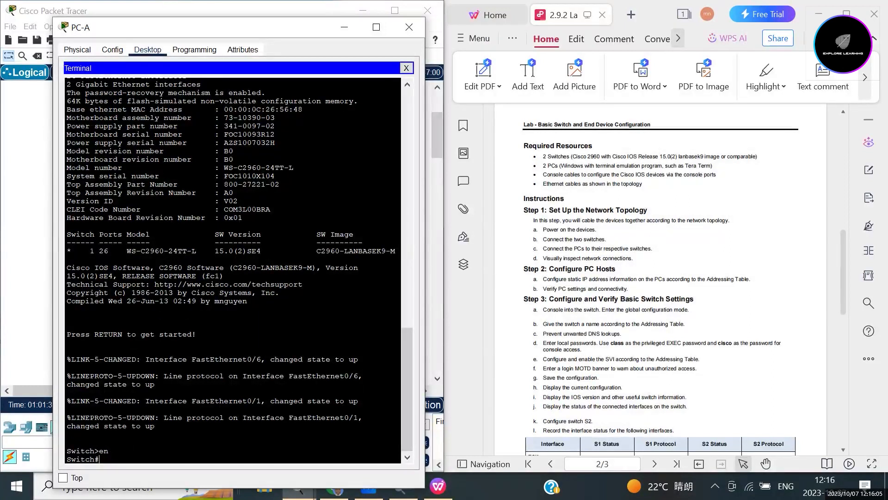
type("configy")
key("BackSpace")
type("ure")
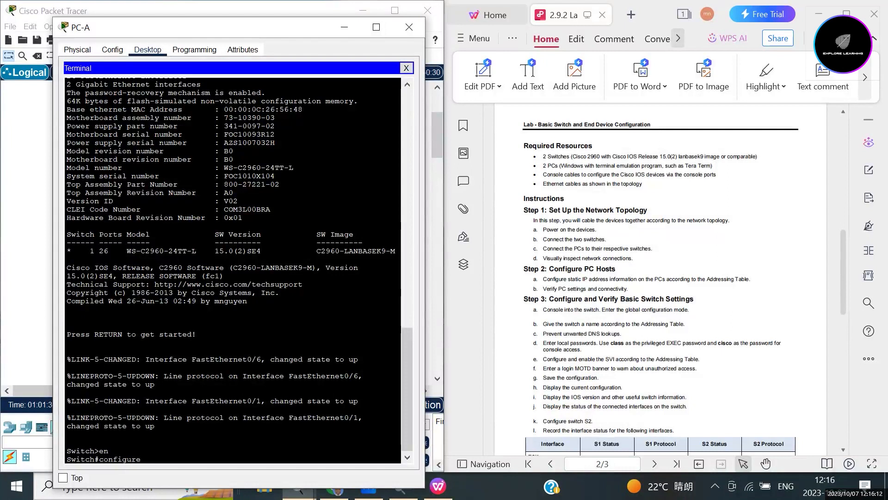
type(" terminal")
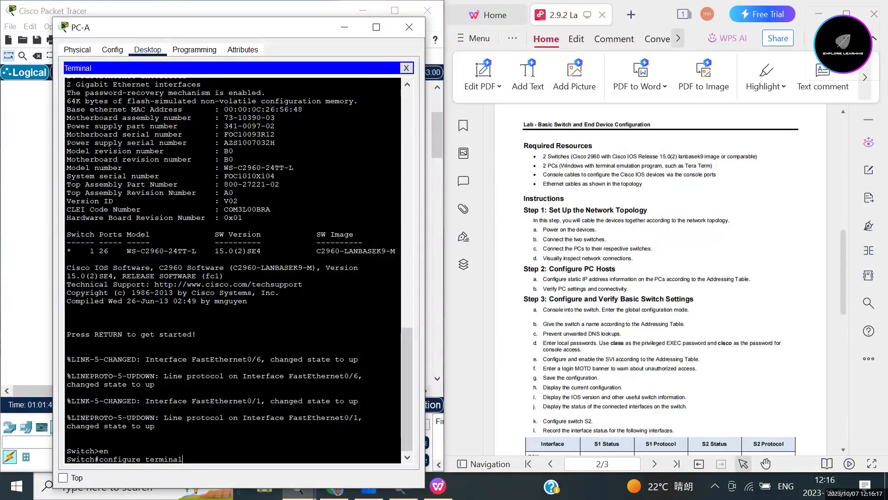
key("BackSpace")
key("BackSpace")
key("BackSpace")
key("BackSpace")
key("BackSpace")
key("BackSpace")
key("BackSpace")
key("BackSpace")
key("BackSpace")
key("BackSpace")
key("BackSpace")
key("BackSpace")
key("BackSpace")
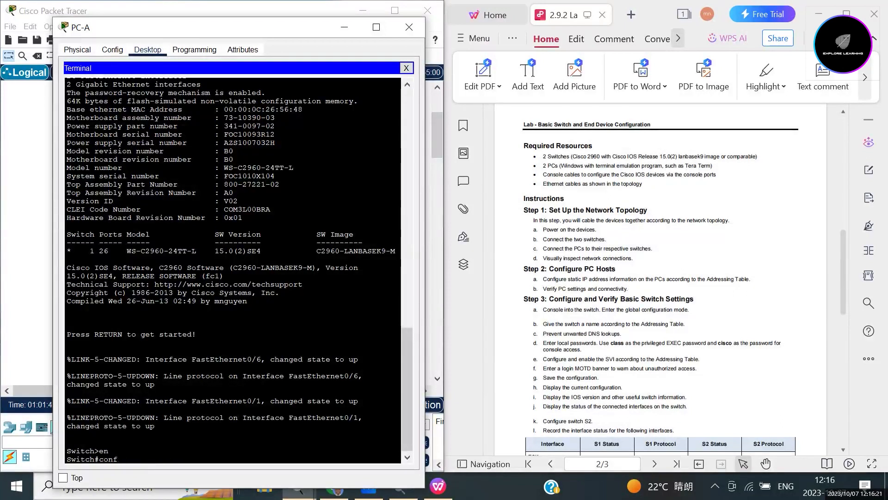
type("t")
key("Return")
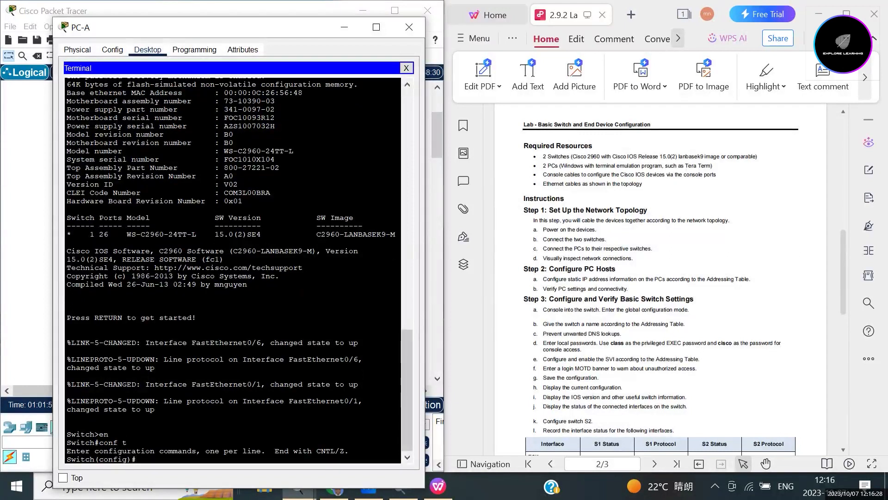
left_click_drag(137, 459, 67, 459)
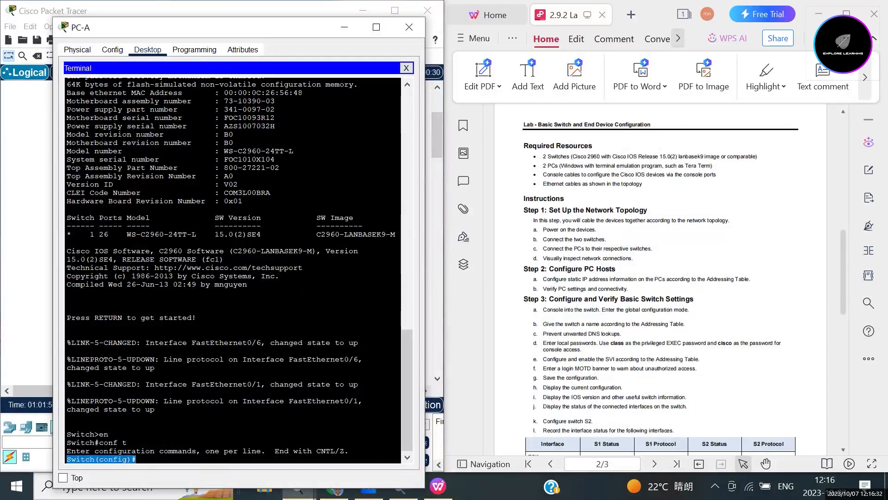
left_click(136, 459)
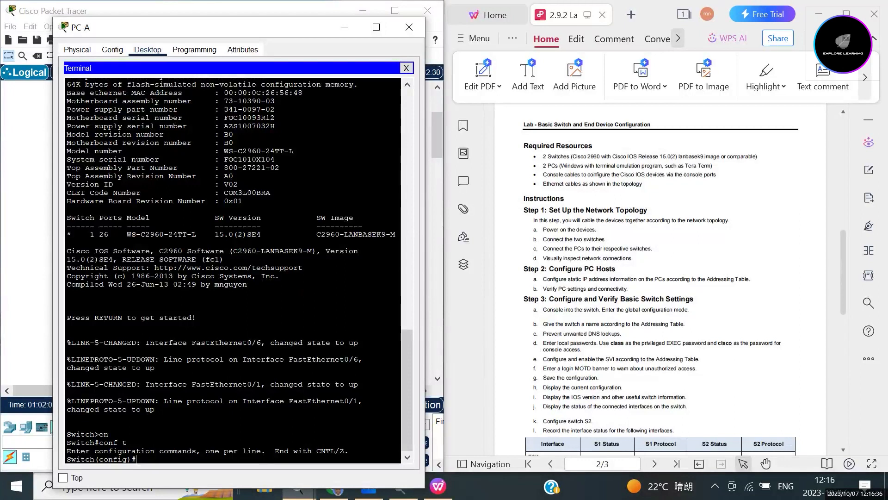
left_click_drag(99, 434, 67, 434)
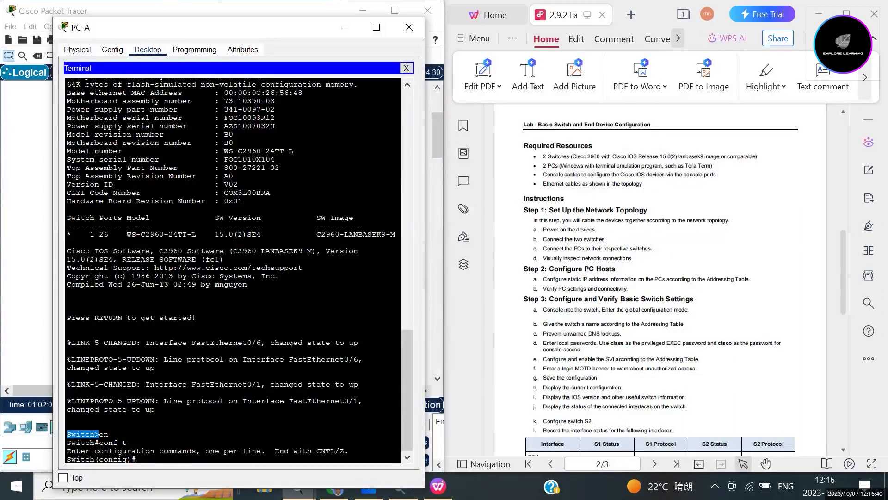
left_click(99, 443)
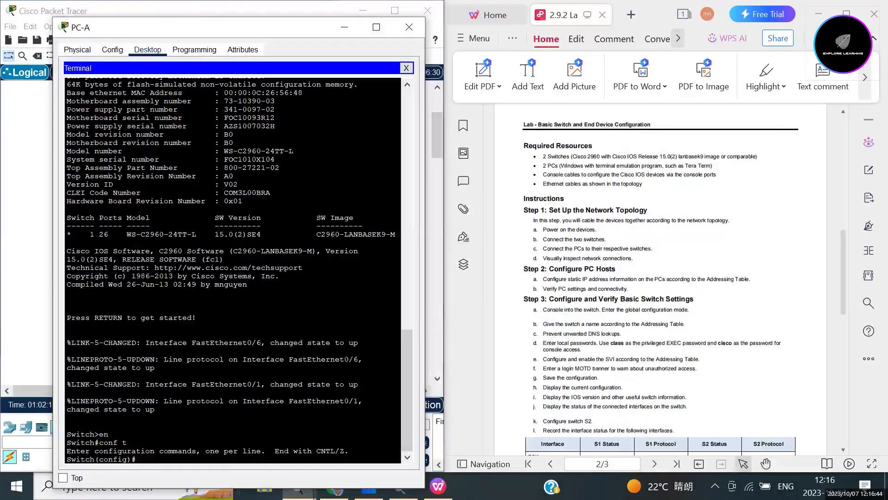
left_click_drag(67, 442, 99, 442)
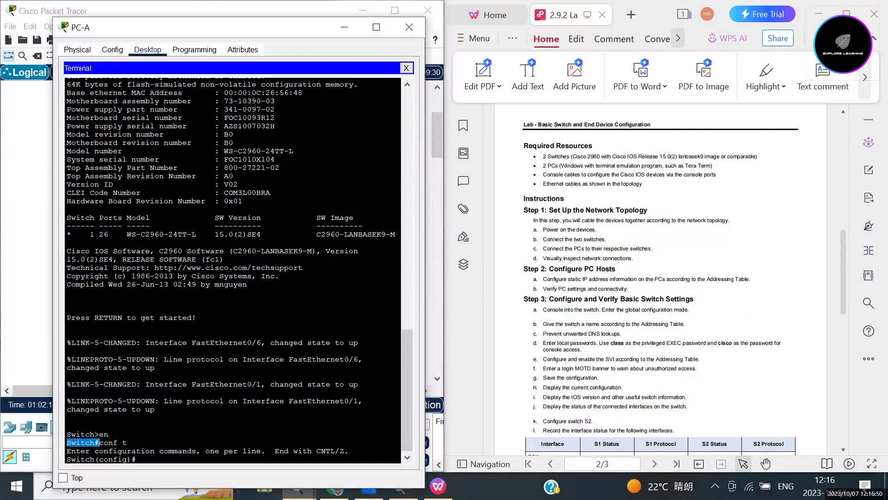
left_click(137, 459)
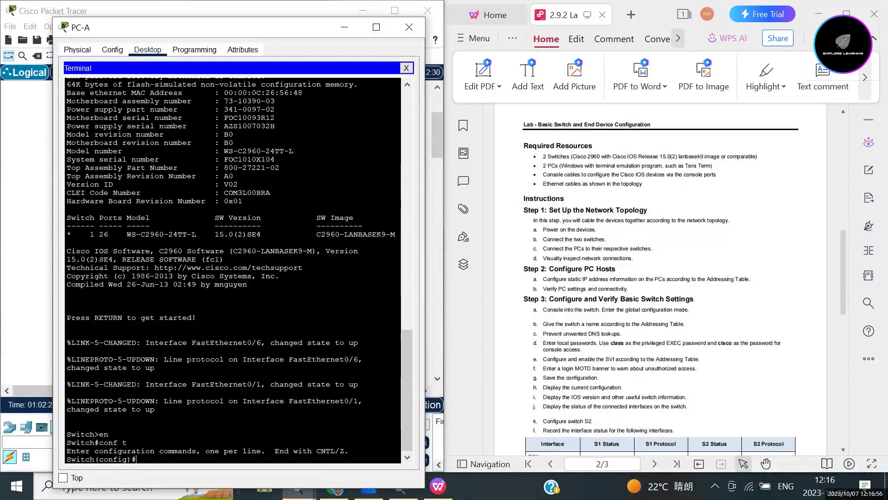
left_click_drag(95, 459, 67, 459)
left_click(138, 459)
Rename the switch to S1 with the hostname S1 command and check the new prompt.
type("hostname ")
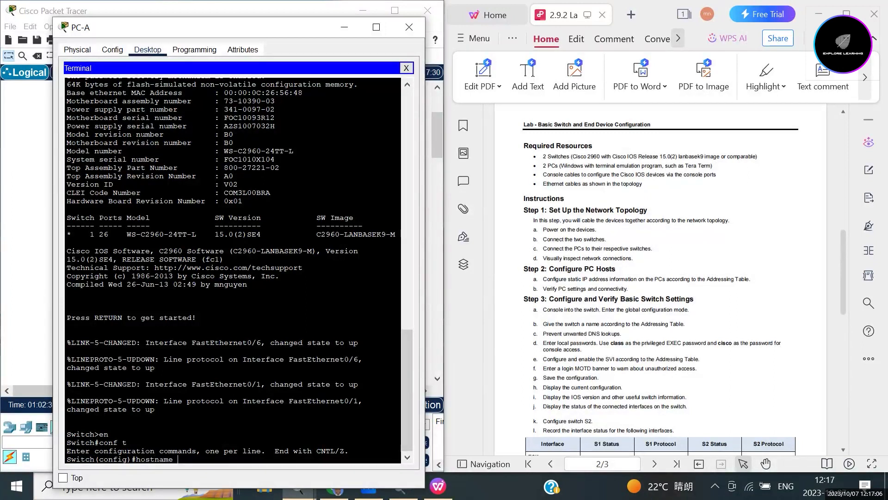
type("S1")
double_click(182, 459)
left_click(188, 458)
key("Return")
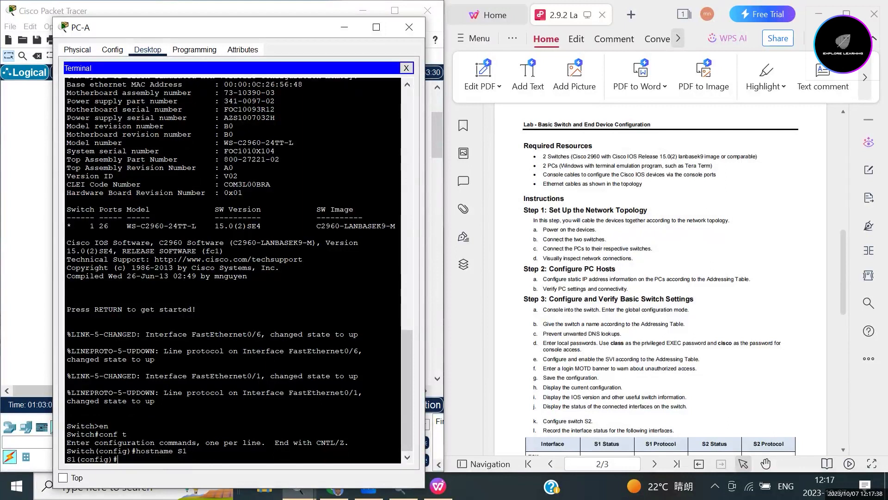
double_click(71, 458)
left_click(121, 459)
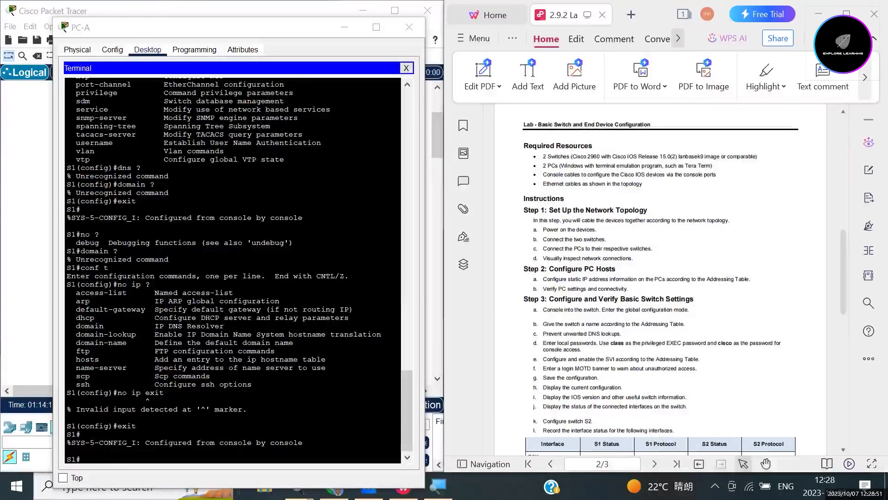
Disable DNS lookup on S1 with no ip domain-lookup, following the lab's instruction.
left_click_drag(543, 333, 622, 334)
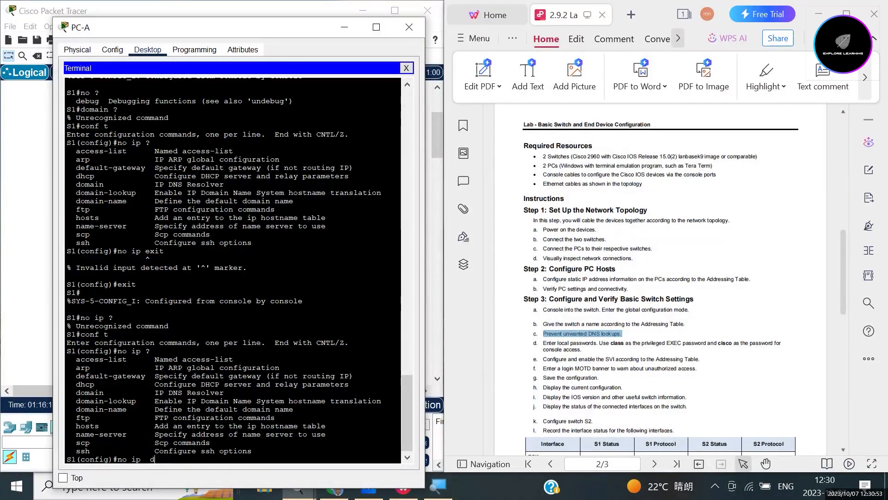
type("omain-lookup")
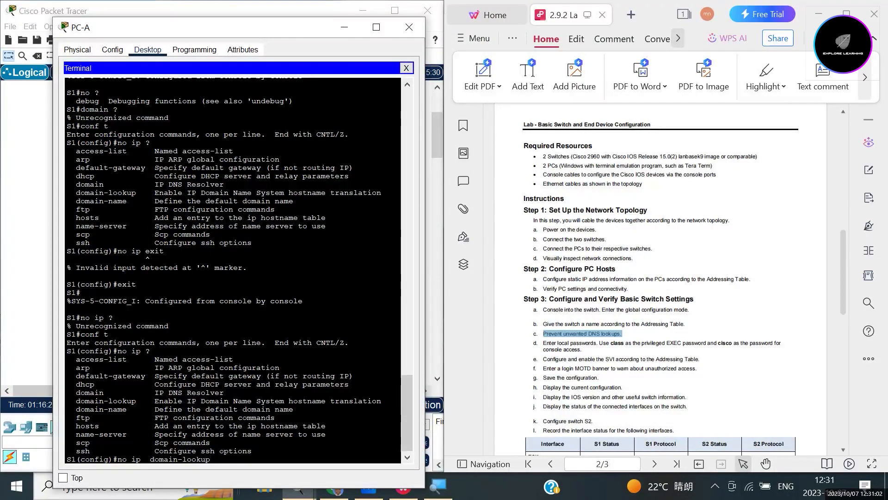
key("Return")
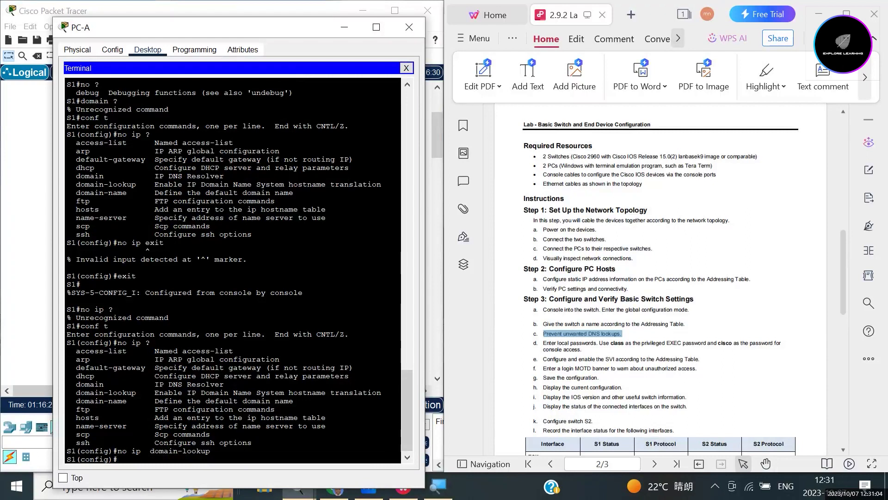
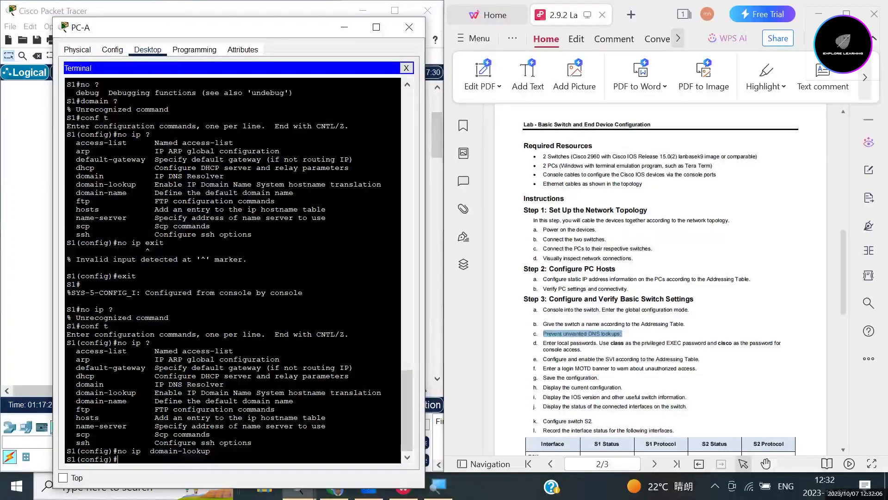
Type line console at the S1(config)# prompt to start configuring the console line.
type("line console")
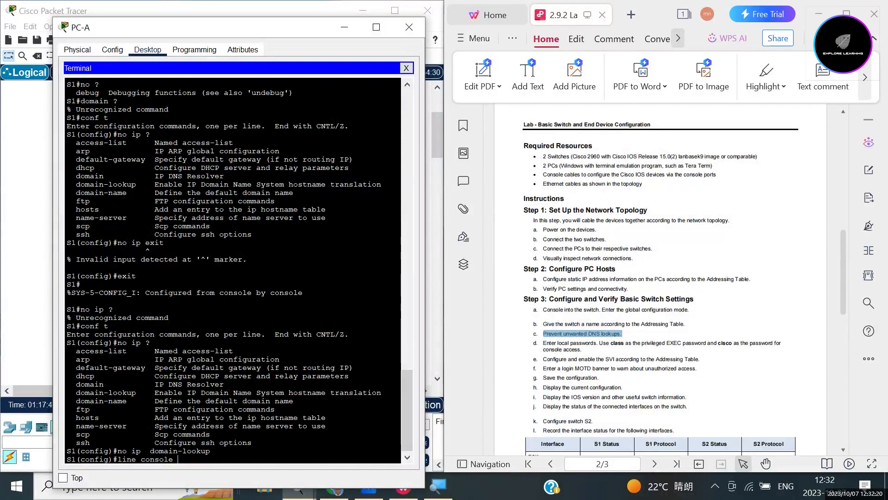
Enter console line 0 configuration mode with line console 0.
type("0")
left_click_drag(67, 459, 118, 459)
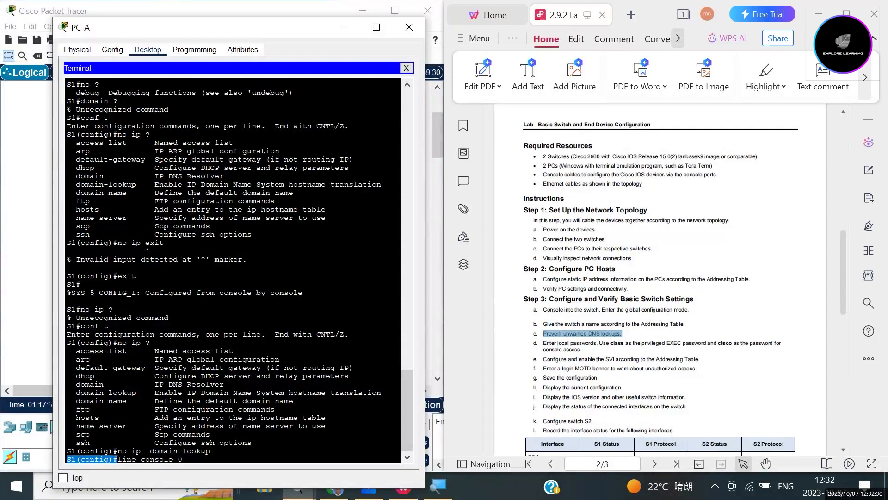
left_click(183, 459)
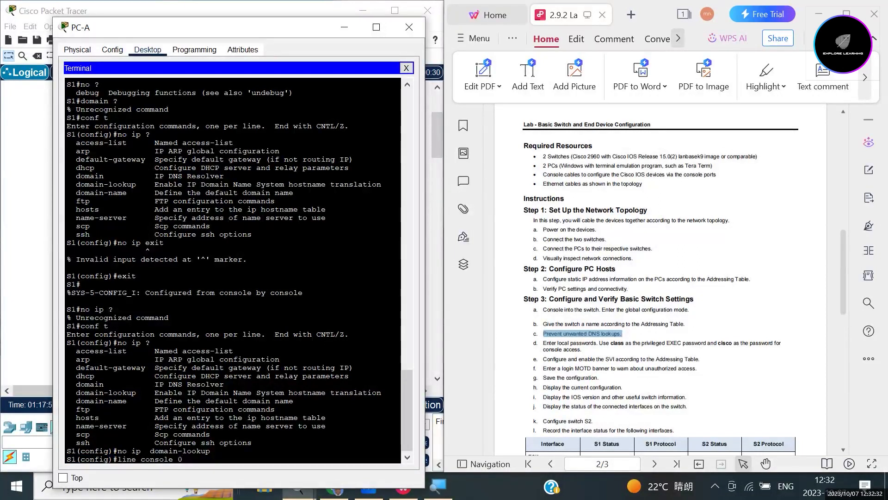
key("Return")
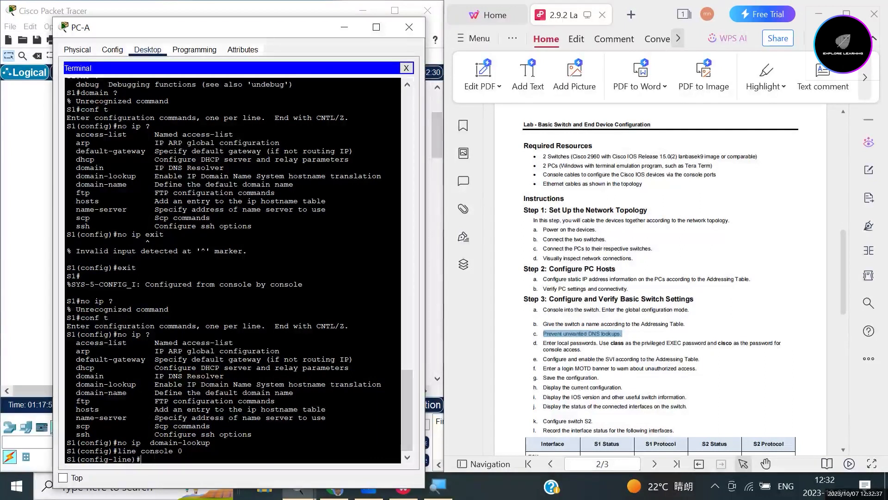
left_click_drag(67, 459, 141, 458)
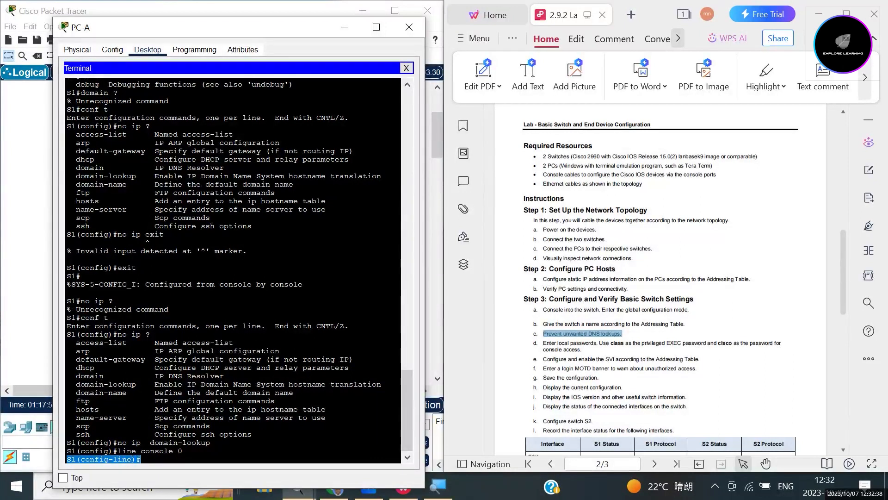
left_click(142, 459)
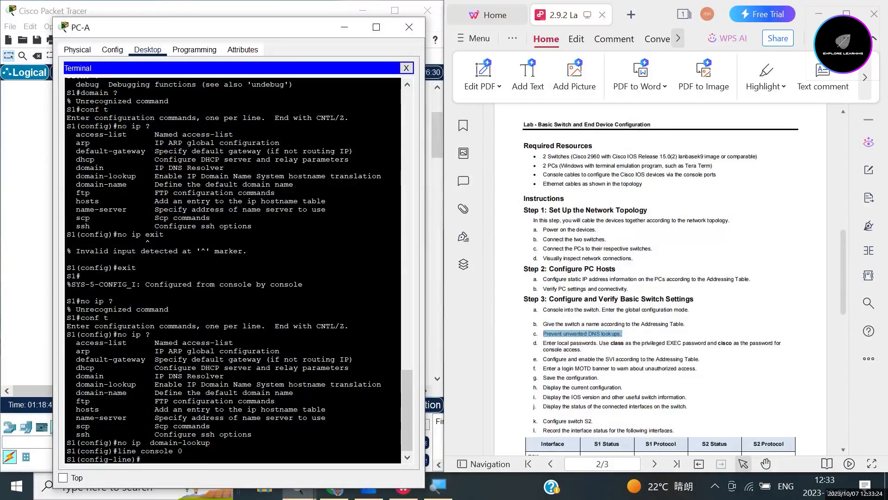
type("password")
left_click_drag(179, 459, 140, 459)
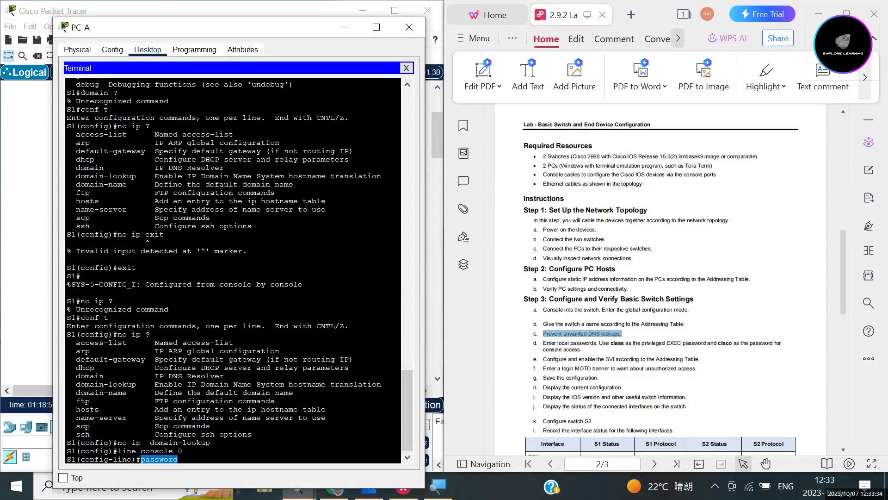
left_click_drag(66, 458, 136, 458)
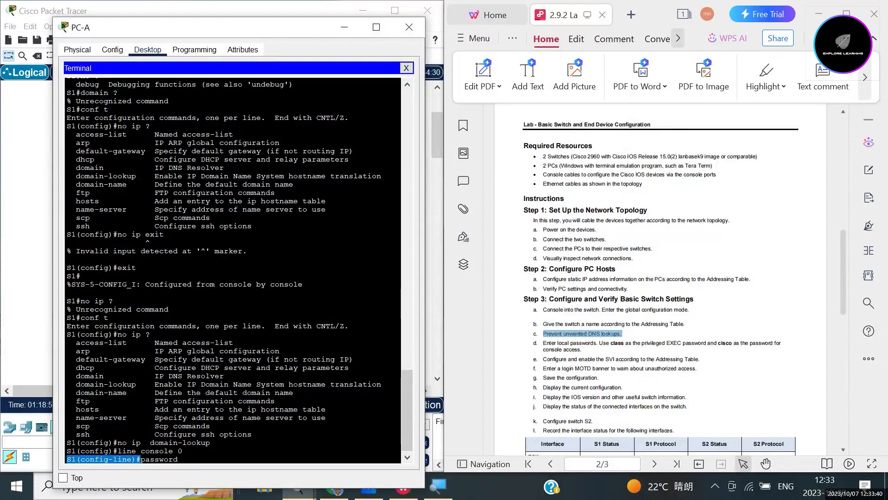
left_click(180, 459)
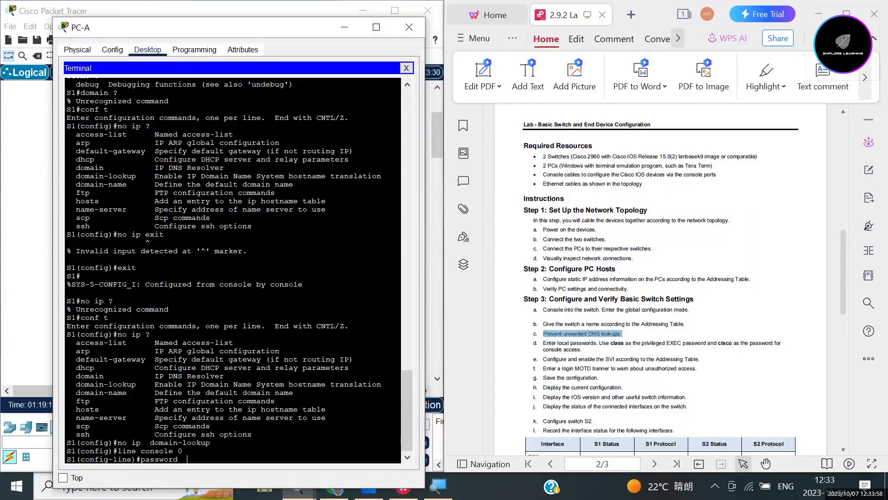
type("cisco")
key("Return")
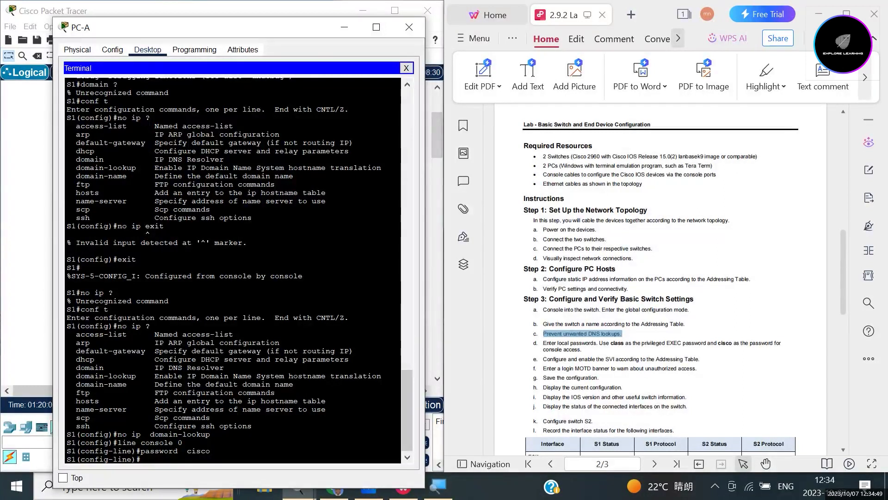
Require login on the console line, then exit to global configuration mode.
type("login")
key("Return")
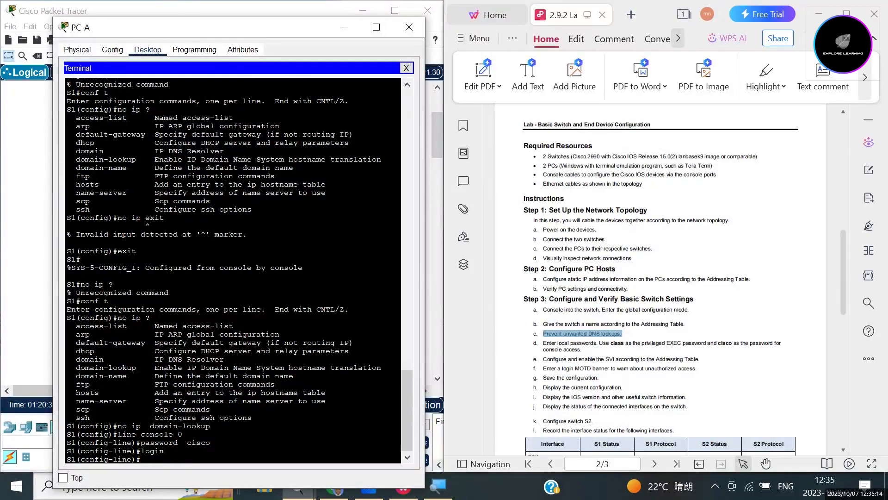
type("exit")
key("Return")
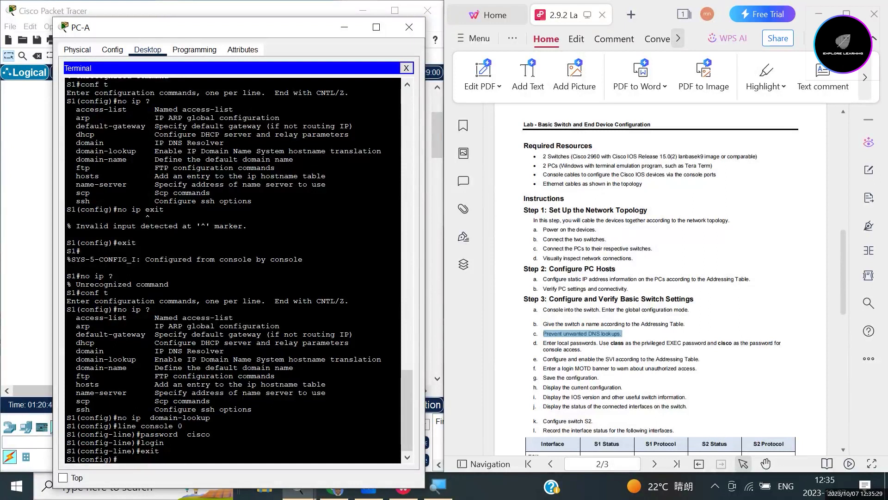
Exit to privileged EXEC, then re-enter global configuration mode with conf t.
type("exit")
key("Return")
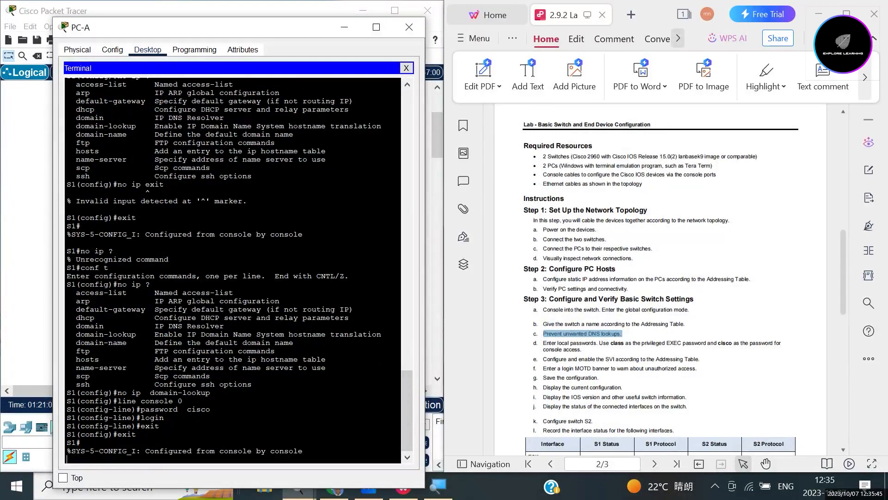
key("Return")
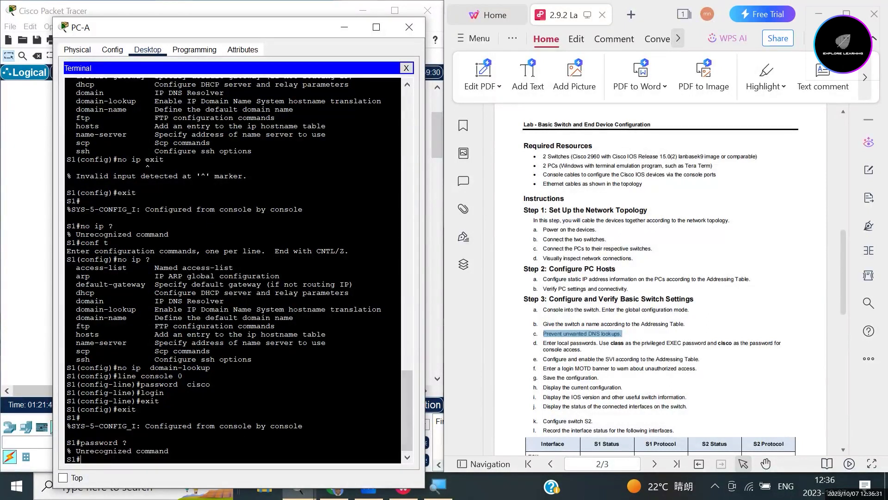
type("conf t")
key("Return")
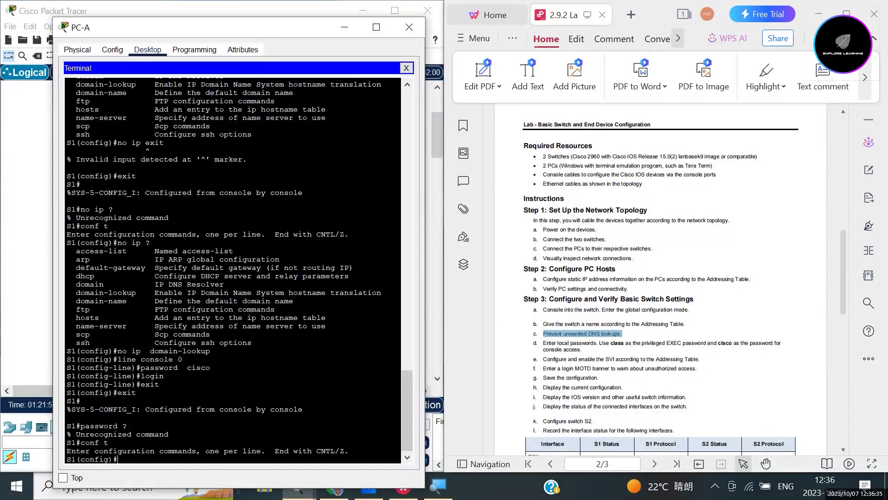
type("password ")
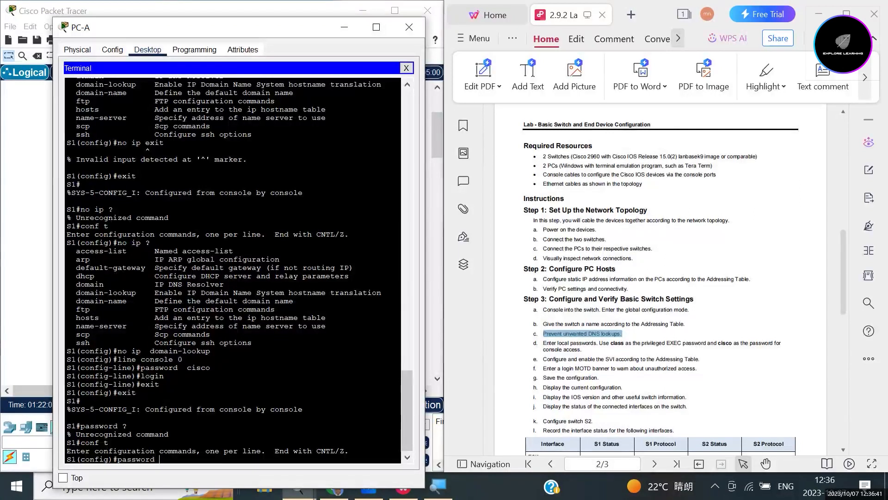
type("1class")
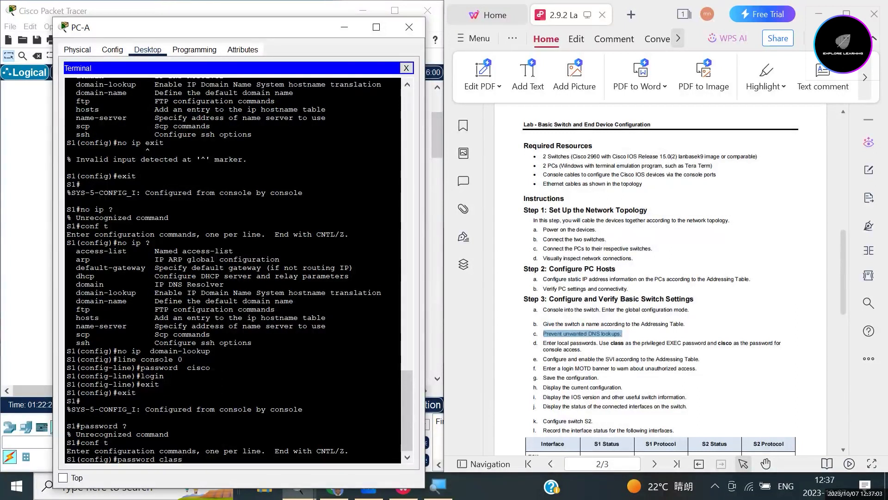
key("Return")
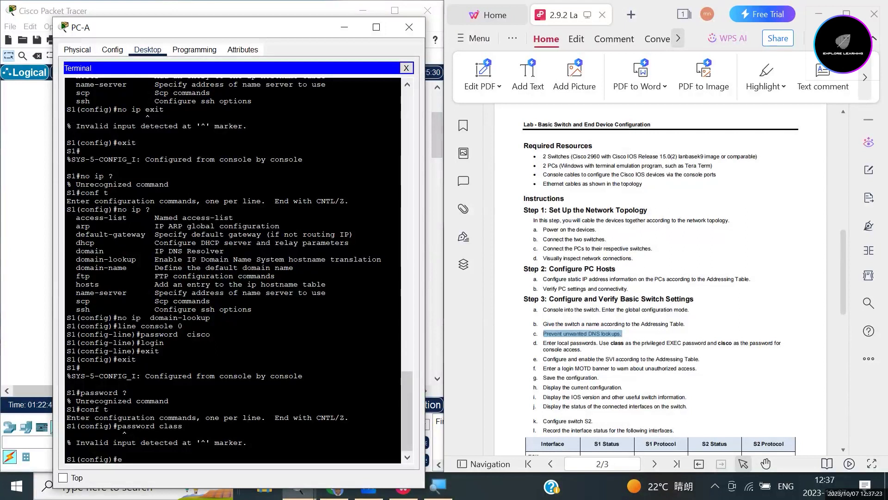
type("nabl ?")
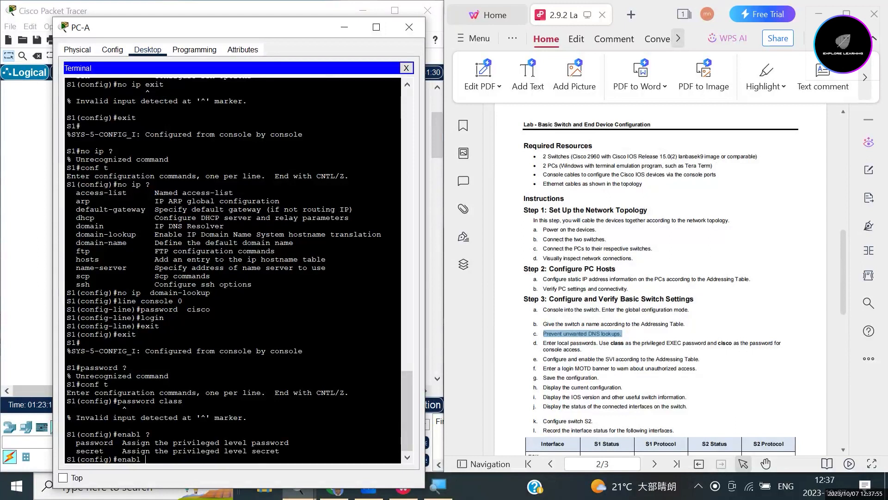
key("BackSpace")
type("le password class")
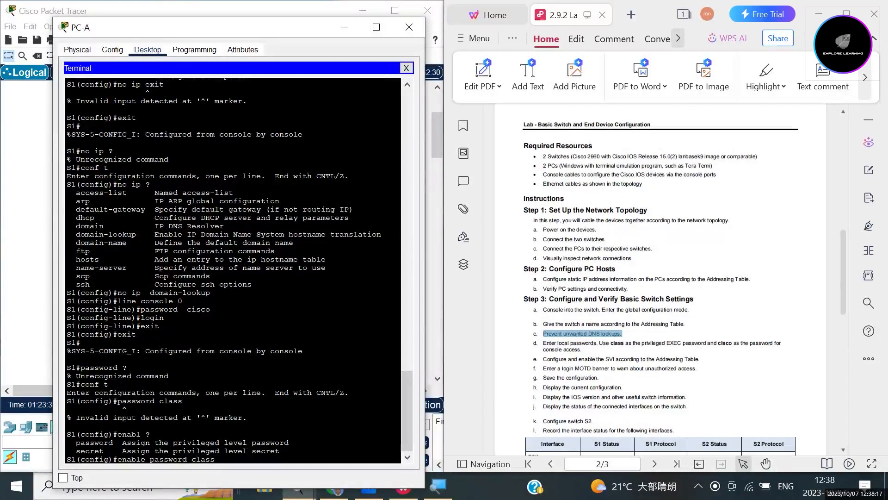
key("Return")
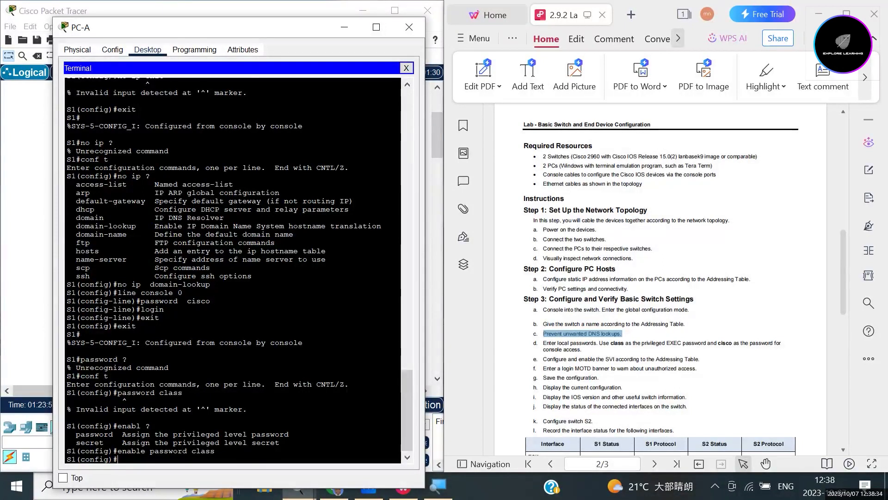
type("exit")
key("Return")
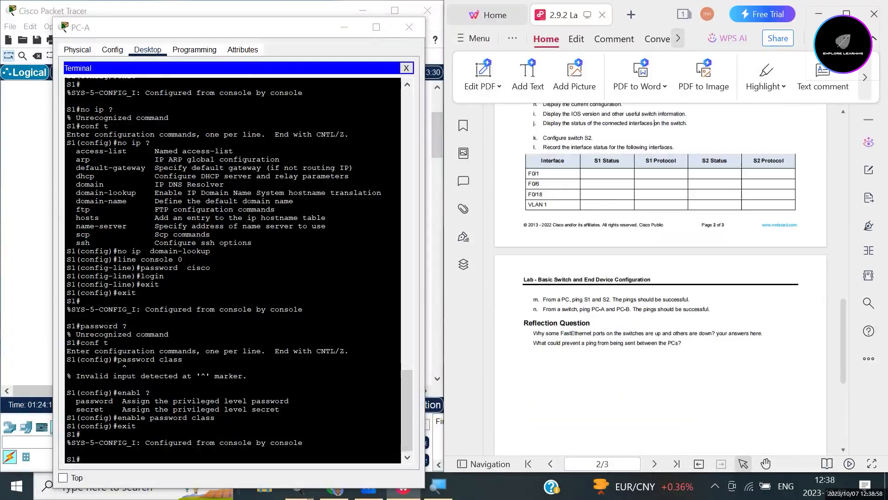
Review the SVI and banner steps in the lab PDF instructions.
scroll(654, 306, "up", 10)
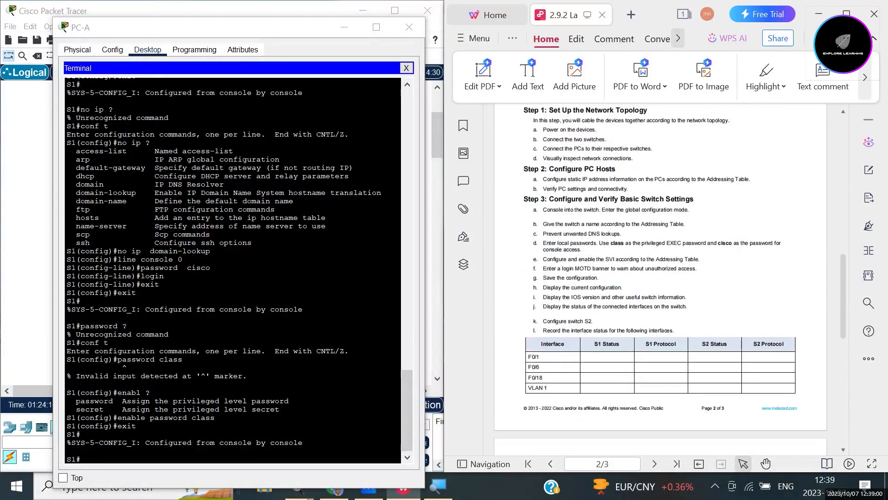
scroll(660, 277, "up", 10)
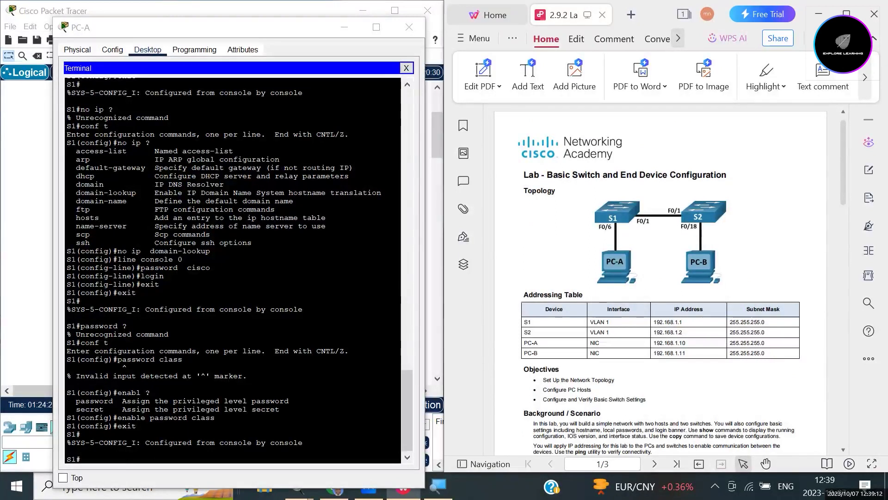
scroll(661, 277, "down", 10)
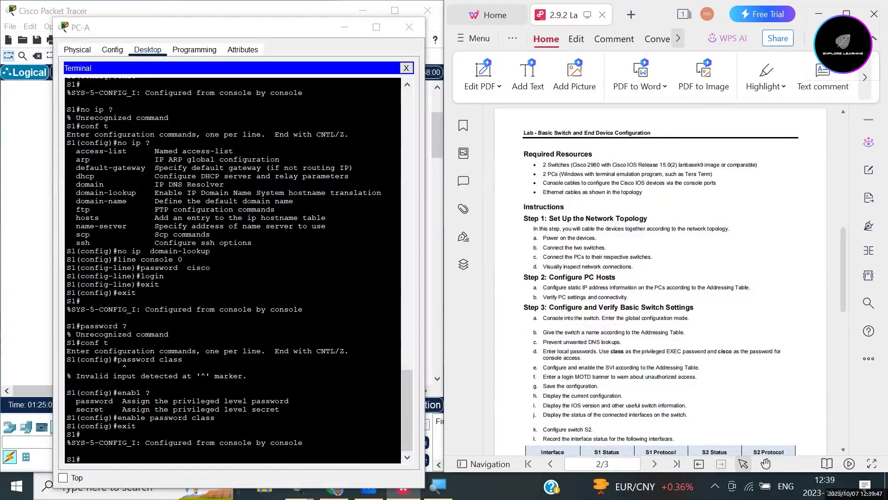
scroll(660, 278, "up", 6)
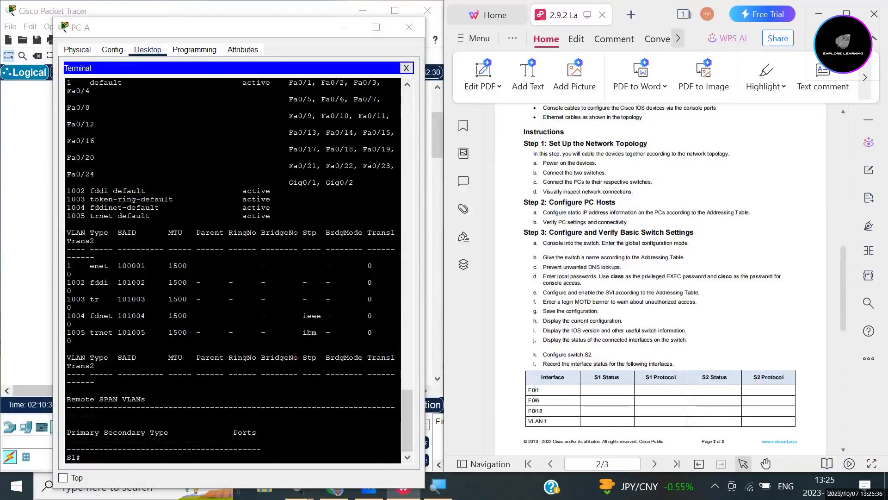
double_click(609, 292)
left_click_drag(610, 292, 617, 301)
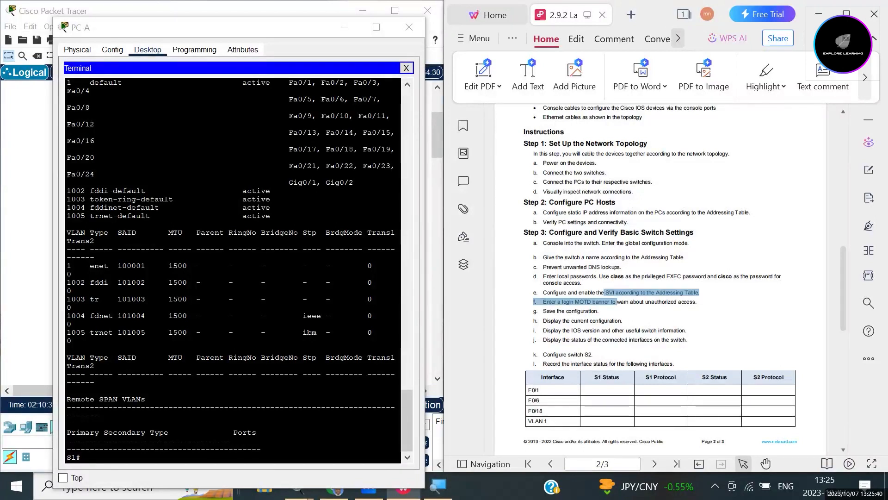
left_click(616, 301)
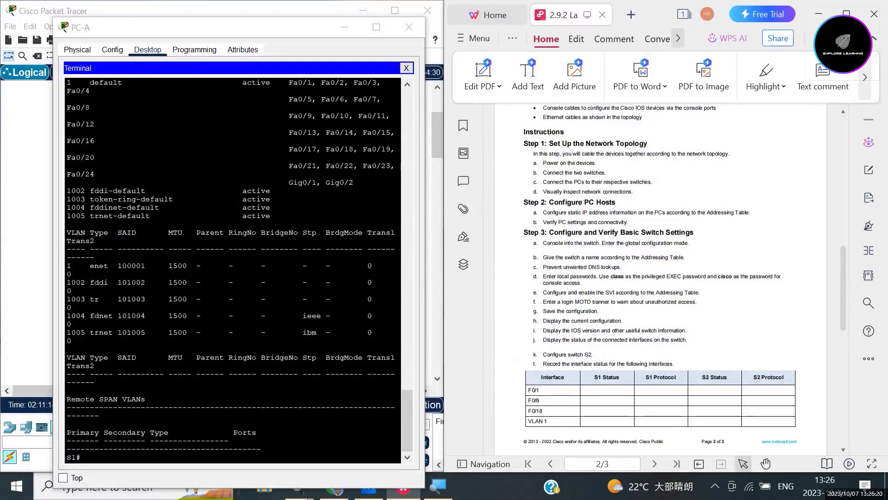
Scroll the PDF to page 3 and type conf t in the S1 terminal.
scroll(618, 302, "down", 5)
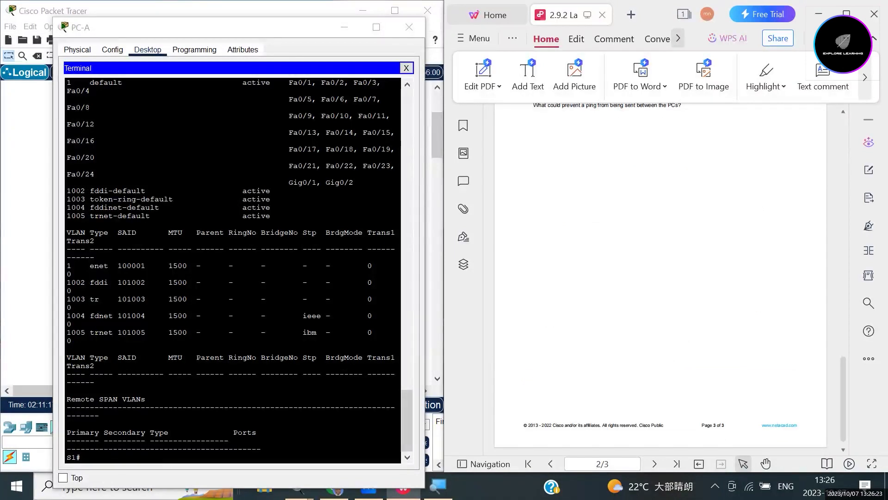
left_click(232, 270)
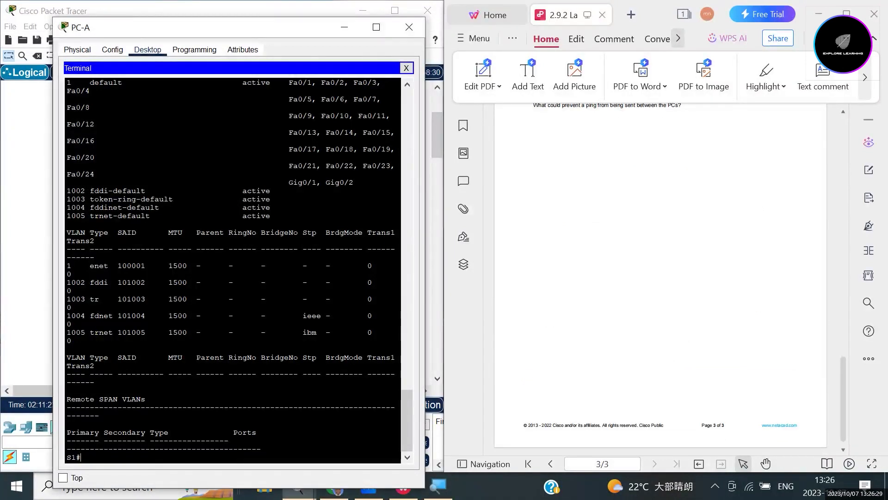
type("conf t")
left_click_drag(81, 457, 67, 457)
Enter global configuration mode, type interface Vlan1, and check the PDF's Addressing Table.
key("Return")
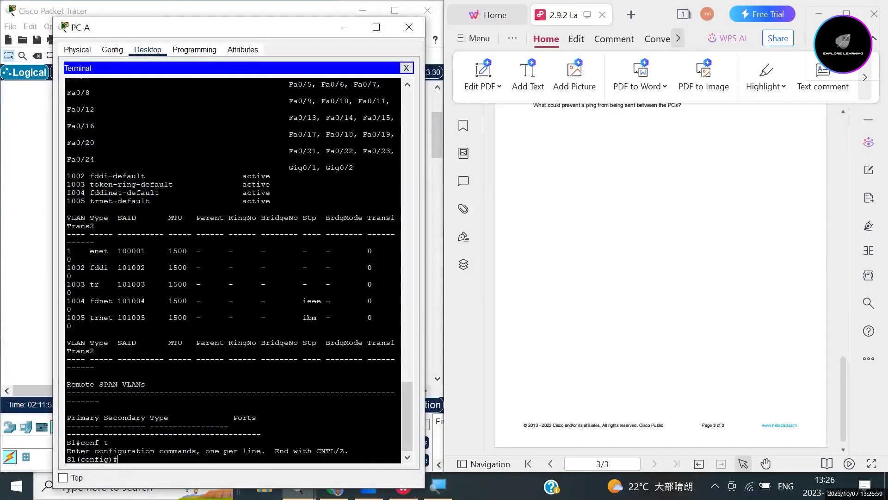
type("inter")
key("Tab")
type("Vlan1")
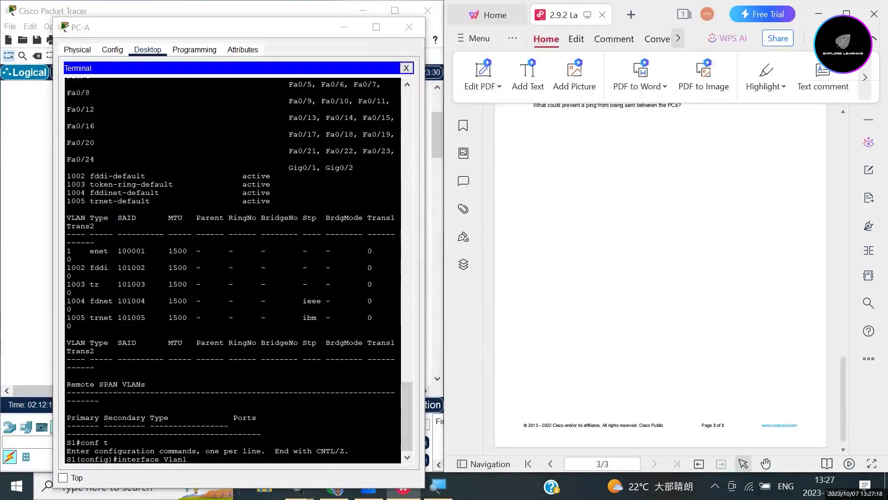
scroll(661, 278, "up", 5)
scroll(660, 277, "up", 10)
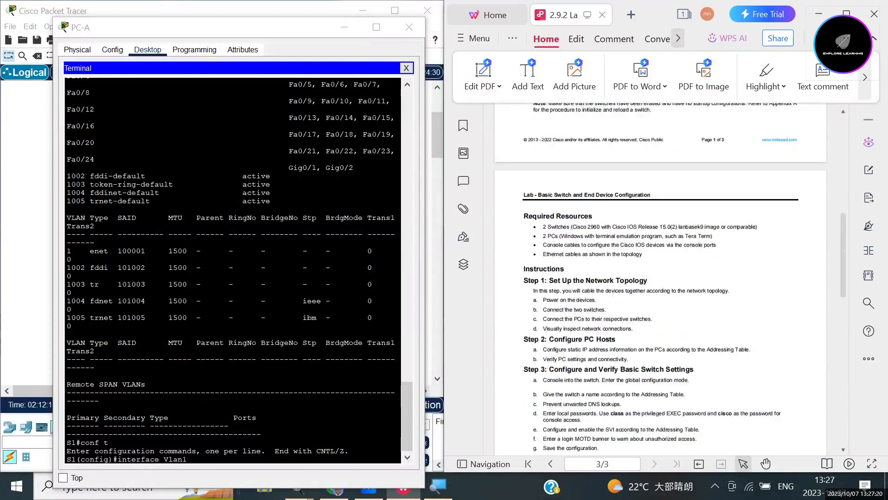
scroll(660, 277, "down", 3)
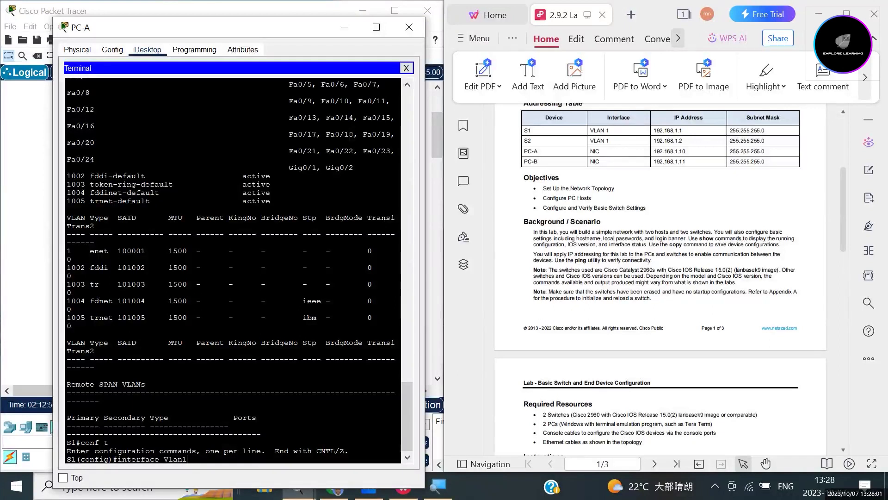
Give interface Vlan1 IP 192.168.1.1 255.255.255.0, enable it with no shutdown, then exit.
key("Return")
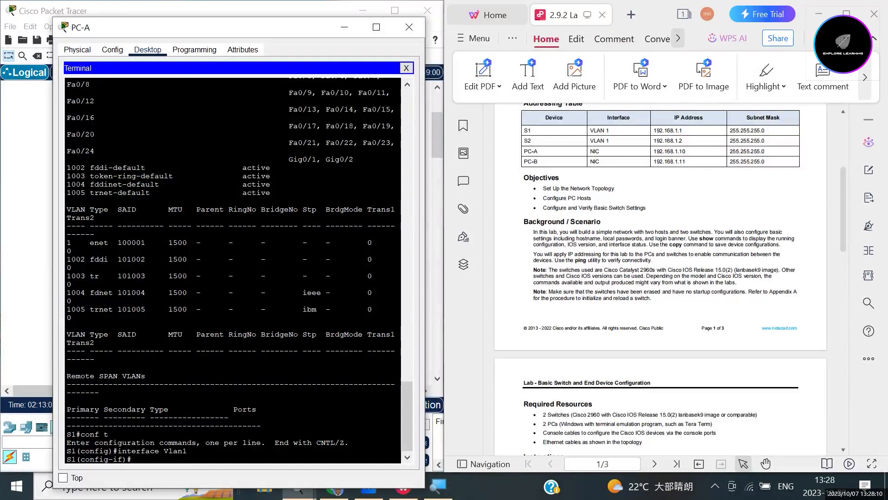
type("ip address 192.")
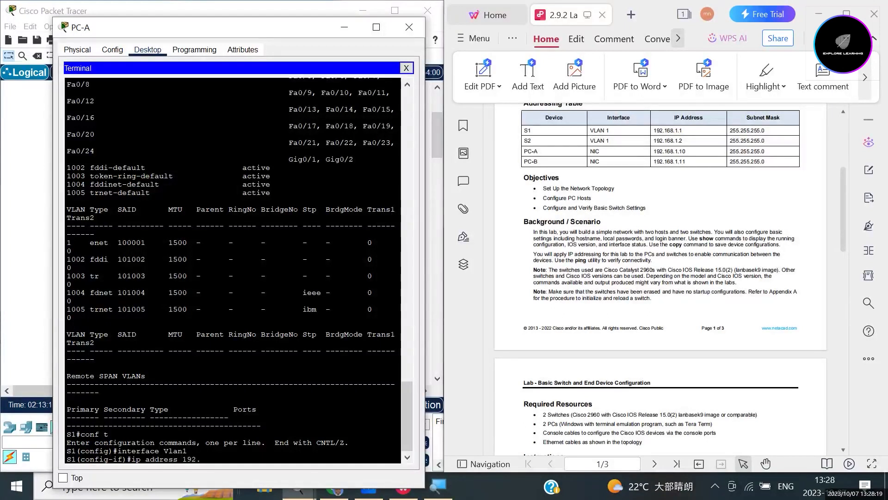
type("168.1.1 255.255.255.0")
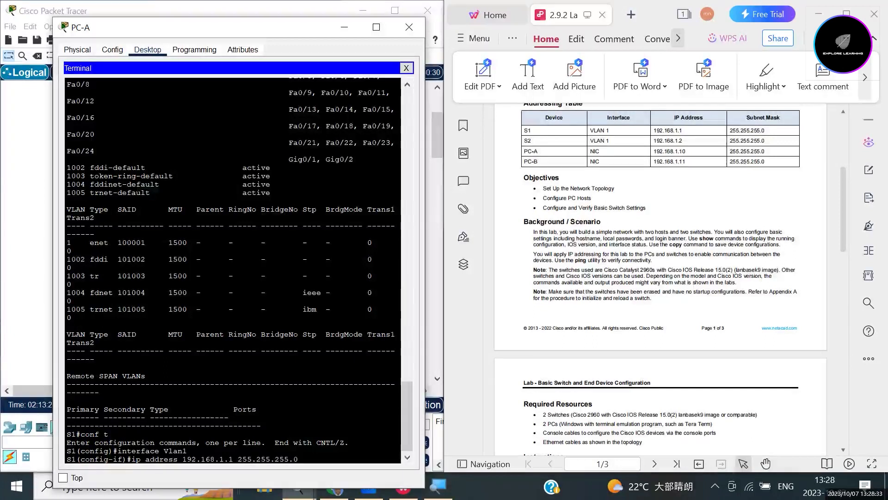
key("Return")
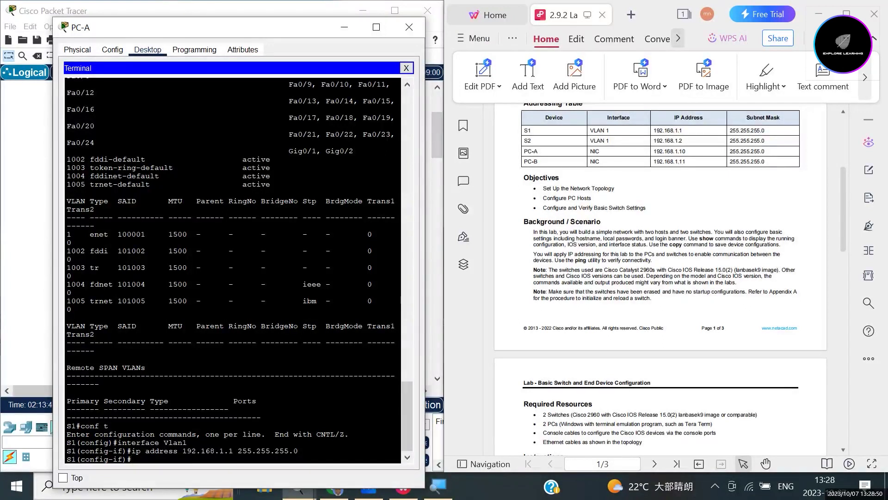
type("n")
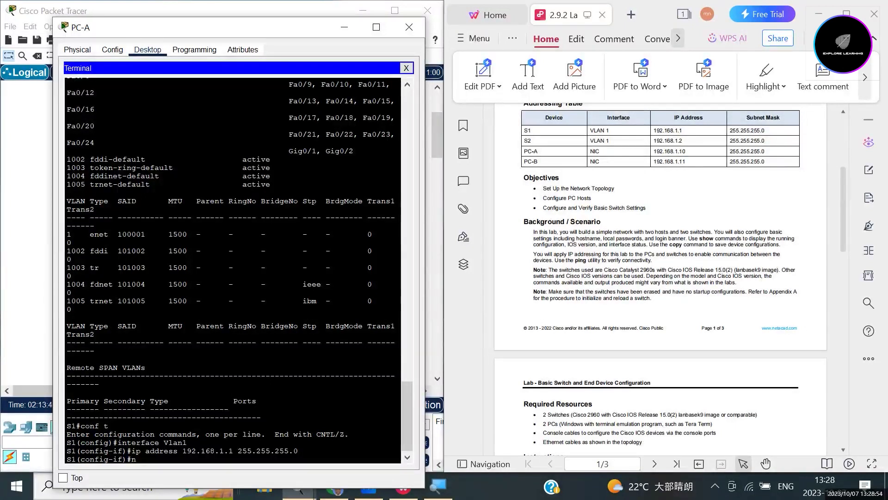
type("o shutdown")
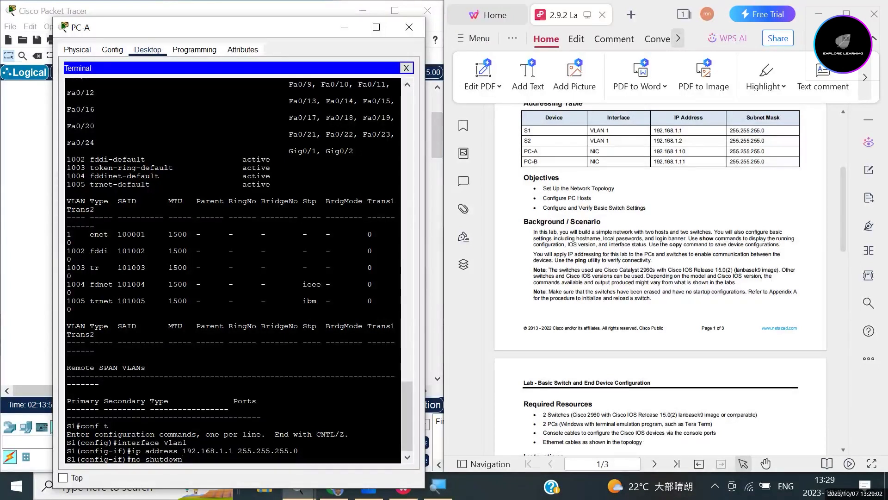
key("Return")
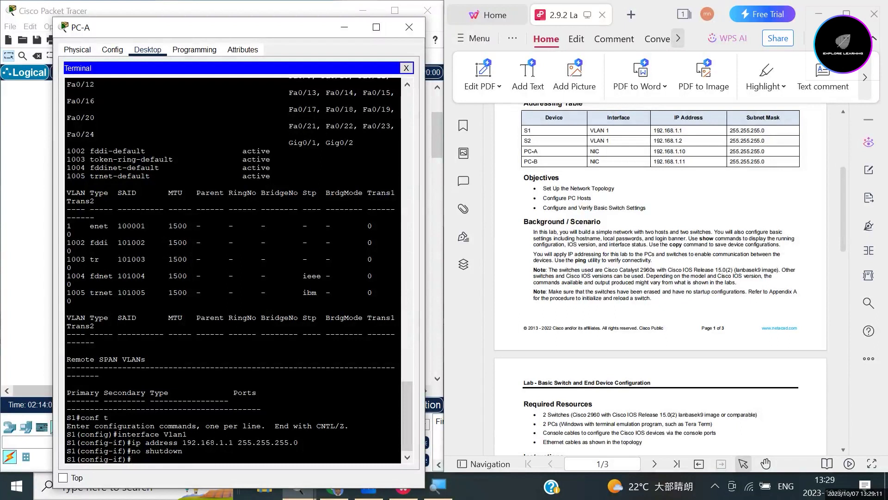
type("exit")
key("Return")
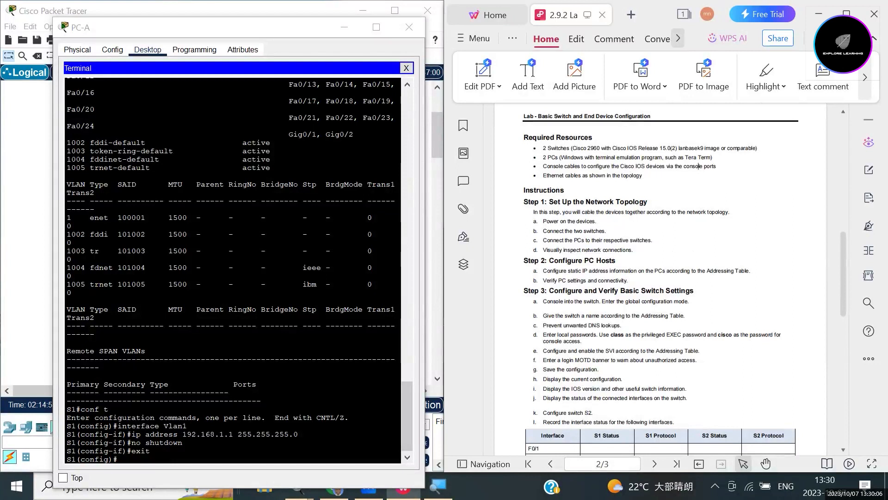
Set the MOTD banner to 'Authorized Persons Only' using # as the delimiter.
left_click(404, 486)
left_click(404, 487)
left_click(232, 416)
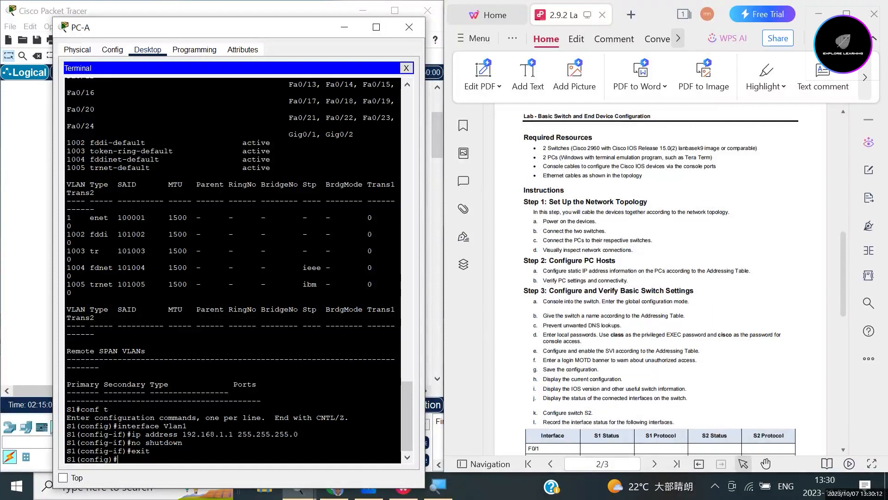
type("banner motd")
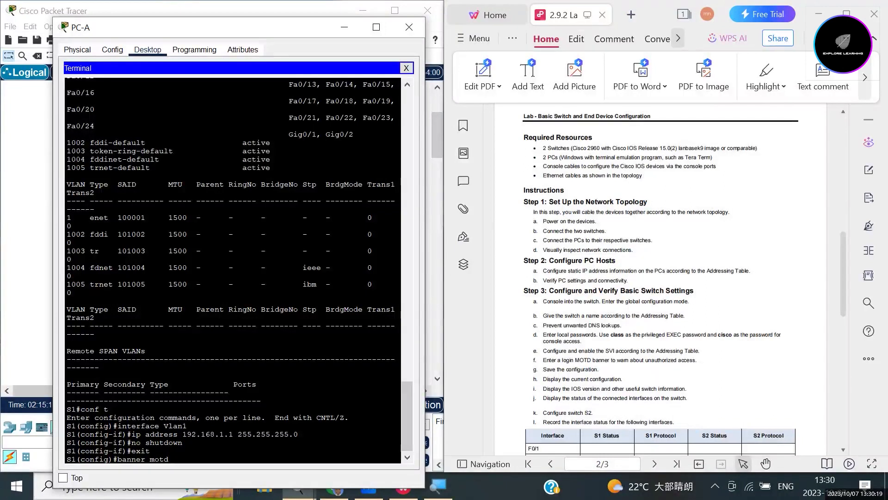
type(" Authorized Persons Only")
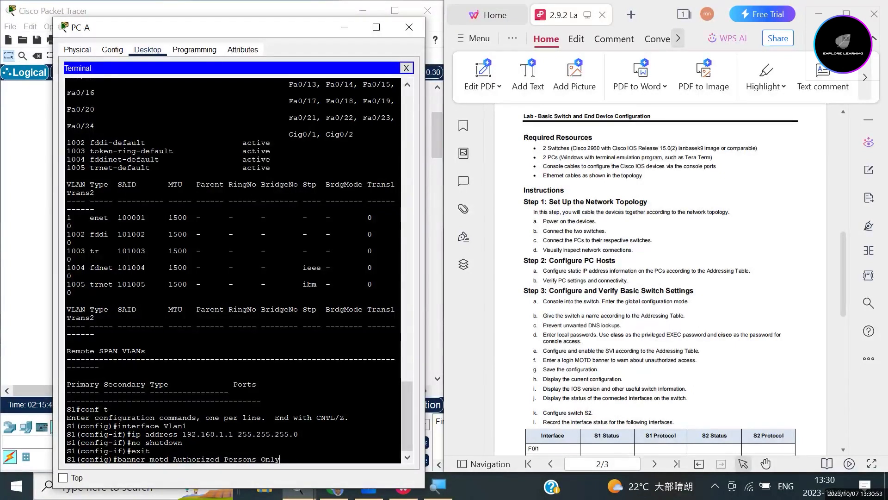
left_click(173, 459)
type("#")
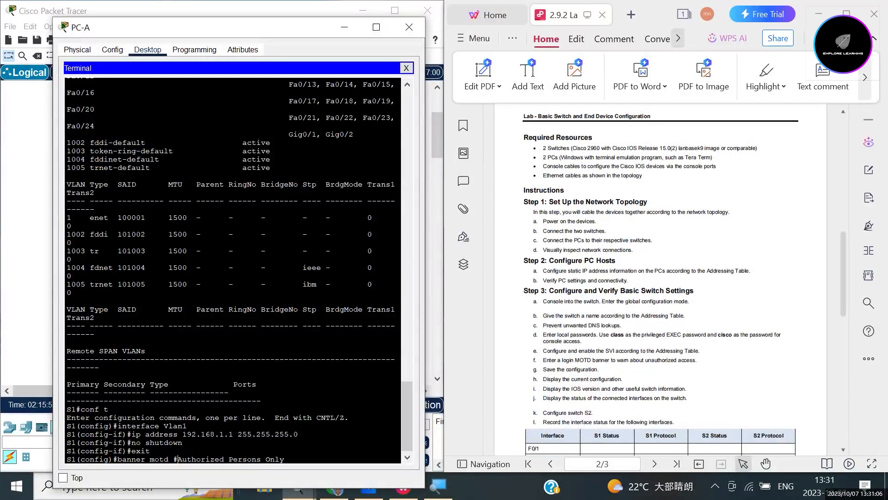
key("Right")
key("Right")
key("Right")
key("Right")
key("Right")
key("Right")
key("Right")
key("Right")
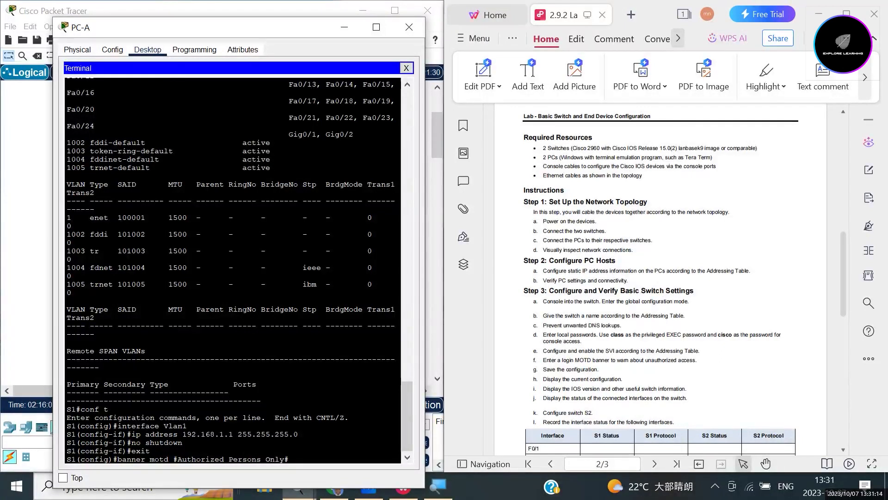
key("Return")
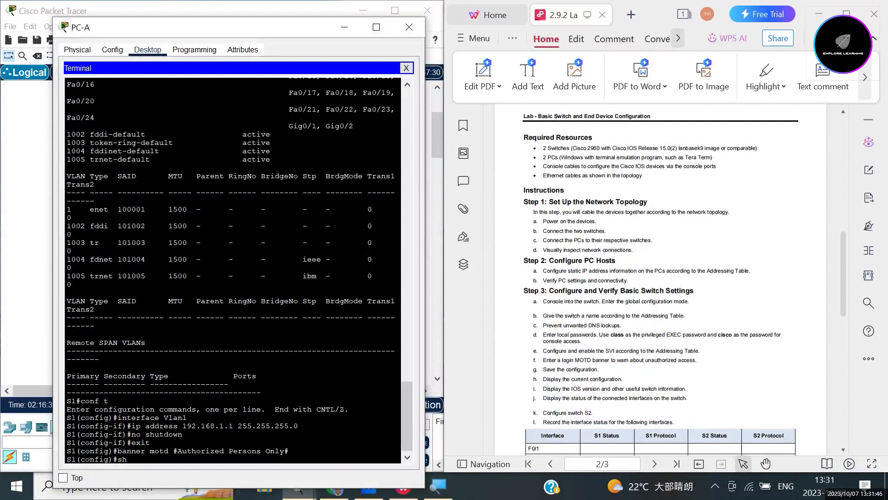
Return to privileged EXEC and run show run.
key("BackSpace")
key("BackSpace")
key("BackSpace")
type("exit")
key("Return")
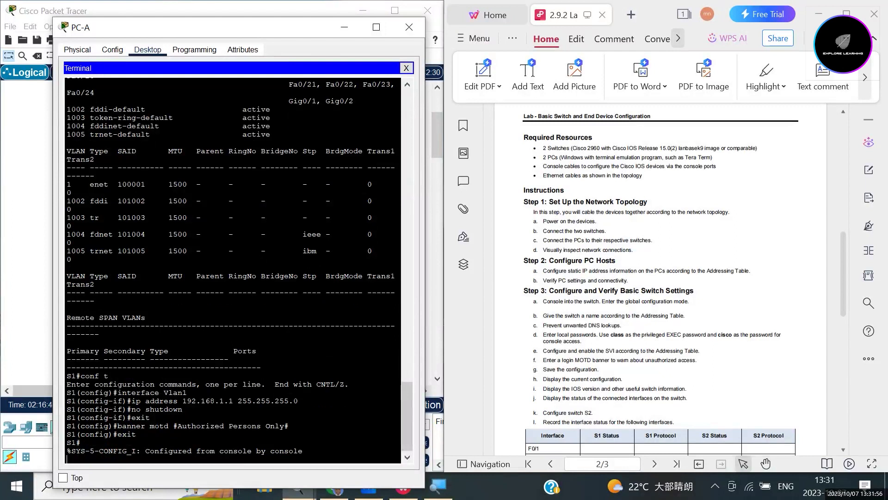
key("Return")
type("show")
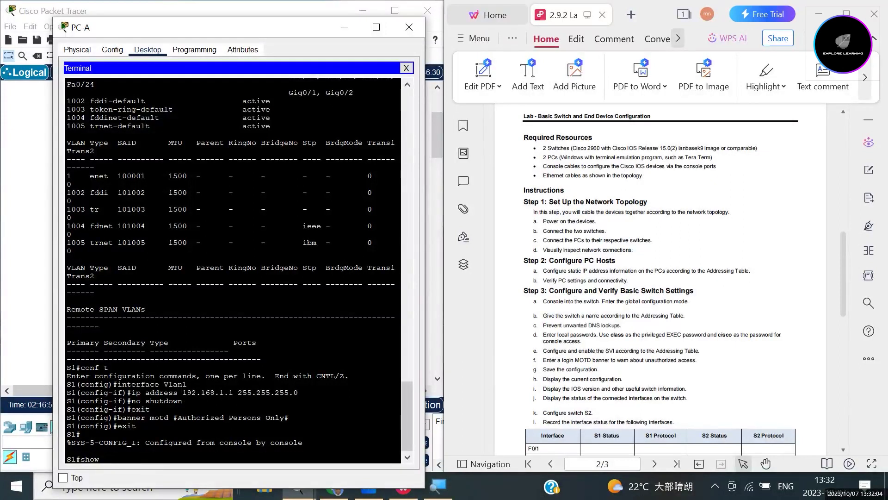
type("run")
key("Return")
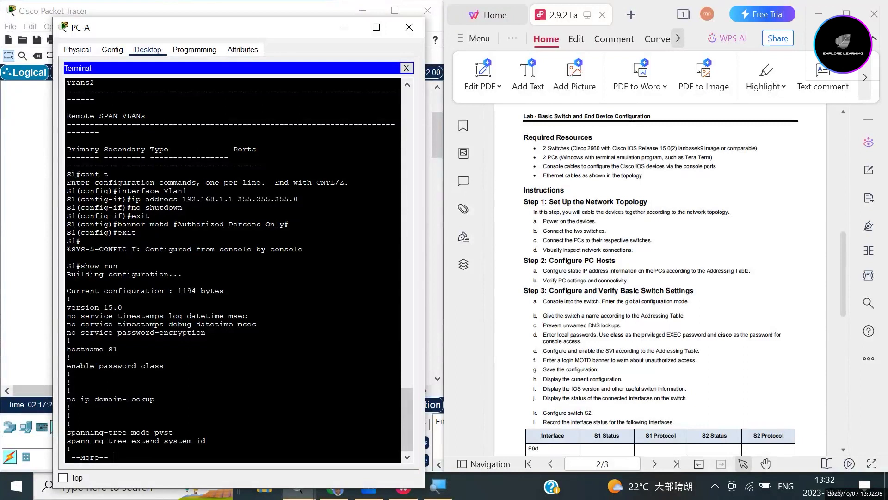
Page through the running configuration to the end, checking interfaces, banner and line settings.
key("Return")
key("Return")
key("Return")
key("Return")
key("Return")
key("Return")
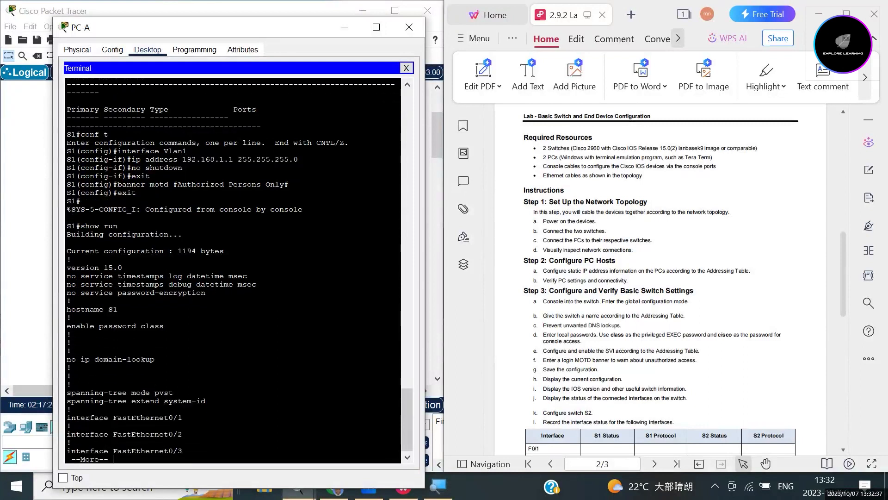
key("Return")
key("Return")
key("Return")
key("Return")
key("Return")
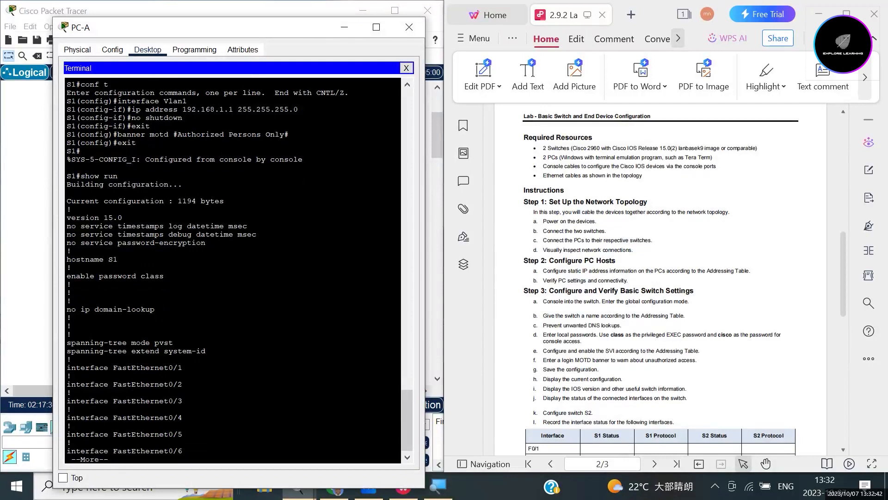
key("Return")
key("Return")
key("Return")
key("Return")
key("Return")
key("Return")
key("Return")
key("Return")
key("Return")
key("Return")
key("Return")
key("Return")
key("Return")
key("Return")
key("Return")
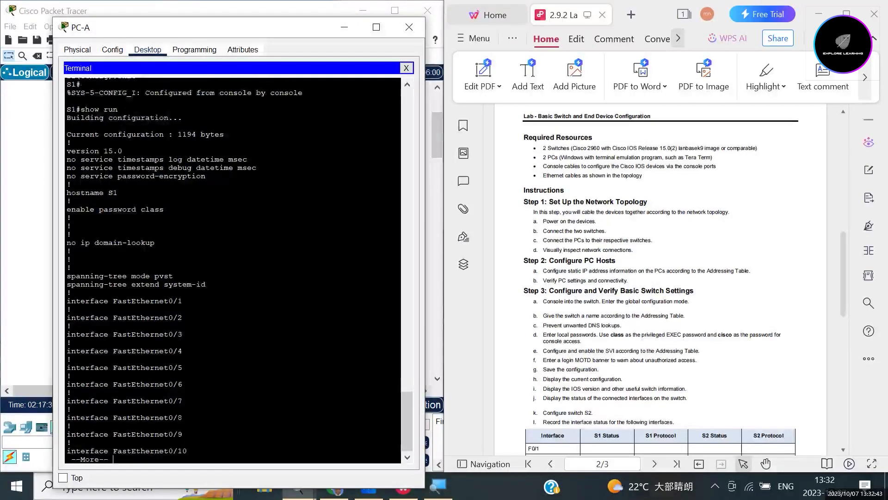
key("Return")
key("Return")
key("Return")
key("Return")
key("Return")
key("Return")
key("Return")
key("Return")
key("Return")
key("Return")
key("Return")
key("Return")
key("Return")
key("Return")
key("Return")
key("Return")
key("Return")
key("Return")
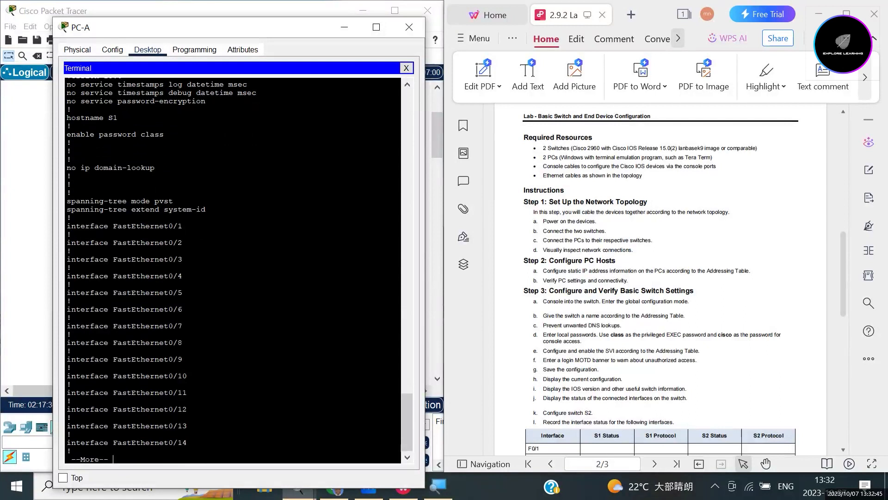
key("Return")
key("Return")
key("Return")
key("Return")
key("Return")
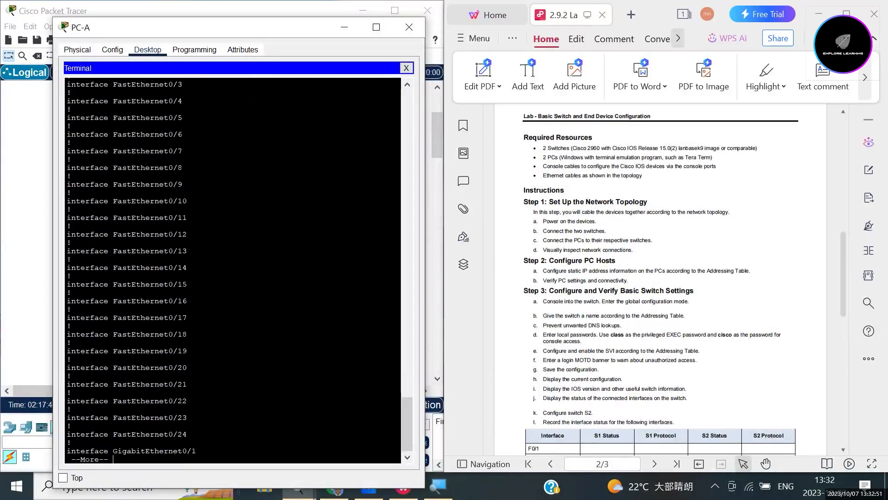
key("Return")
key("Return")
key("Return")
key("Return")
key("Return")
key("Return")
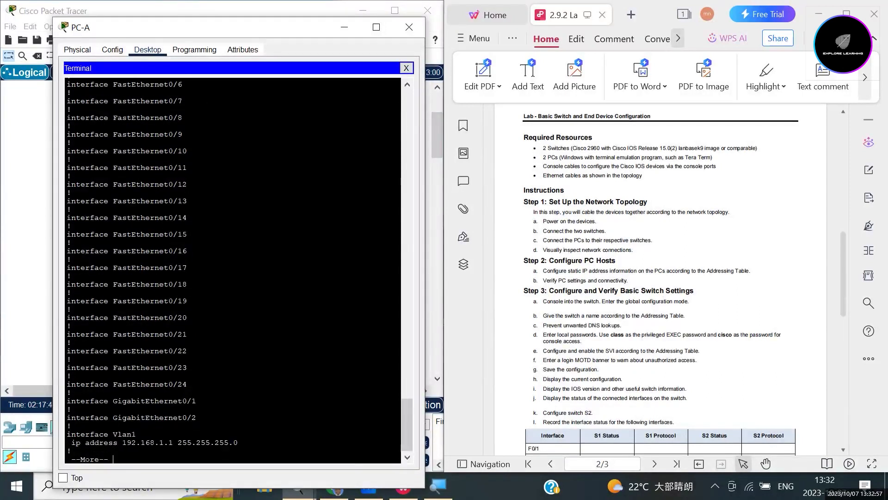
key("Return")
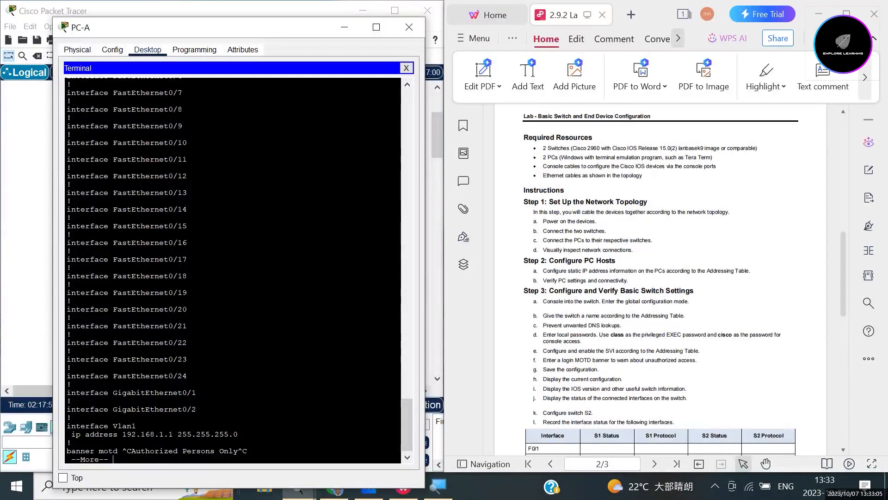
key("Return")
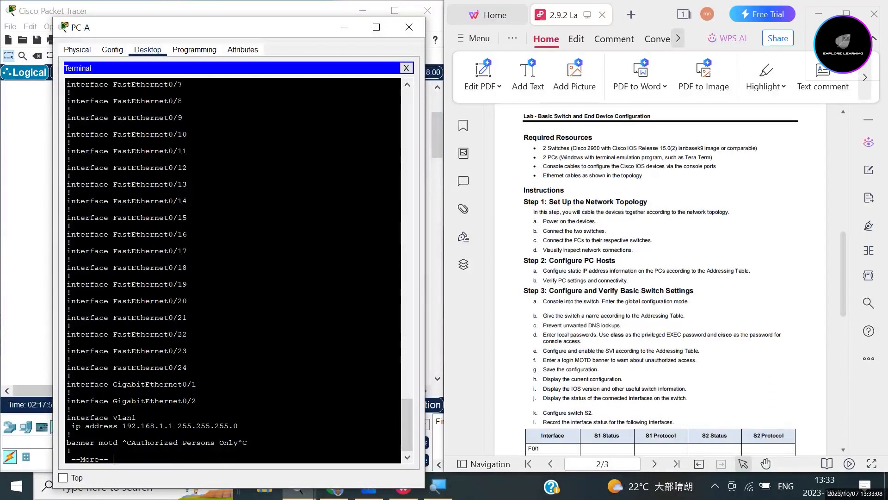
key("Return")
key("space")
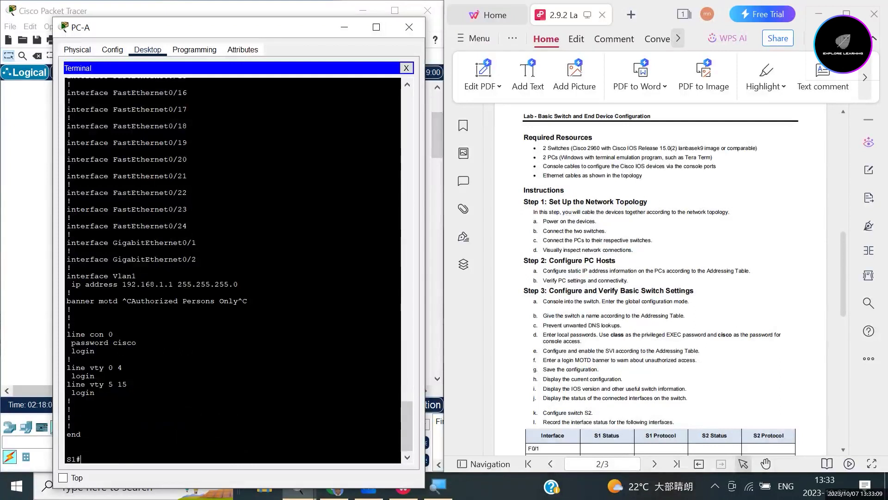
scroll(234, 269, "up", 2)
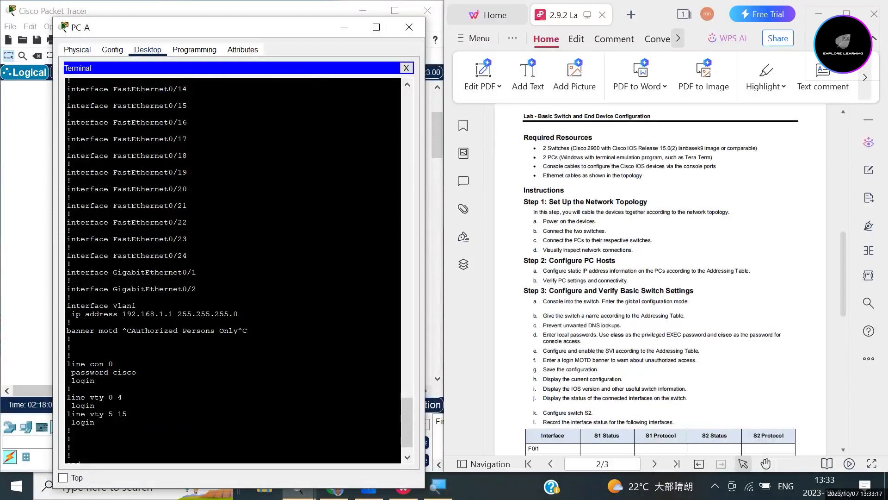
scroll(234, 270, "up", 5)
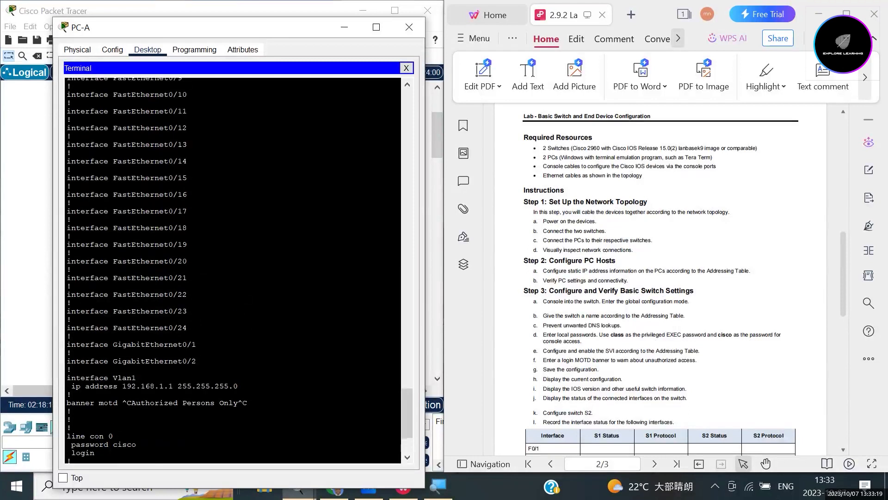
scroll(234, 269, "down", 4)
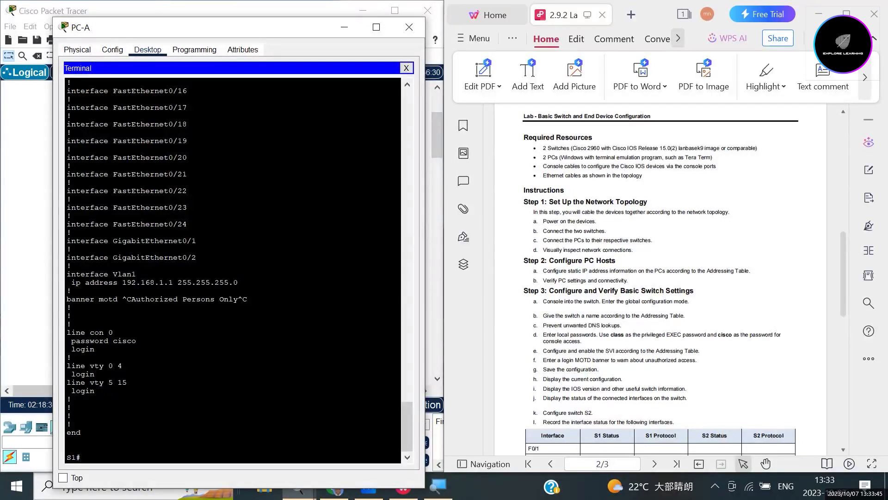
Display the startup configuration with show startup-config, then type copy at the prompt.
type("show startup-config")
key("Return")
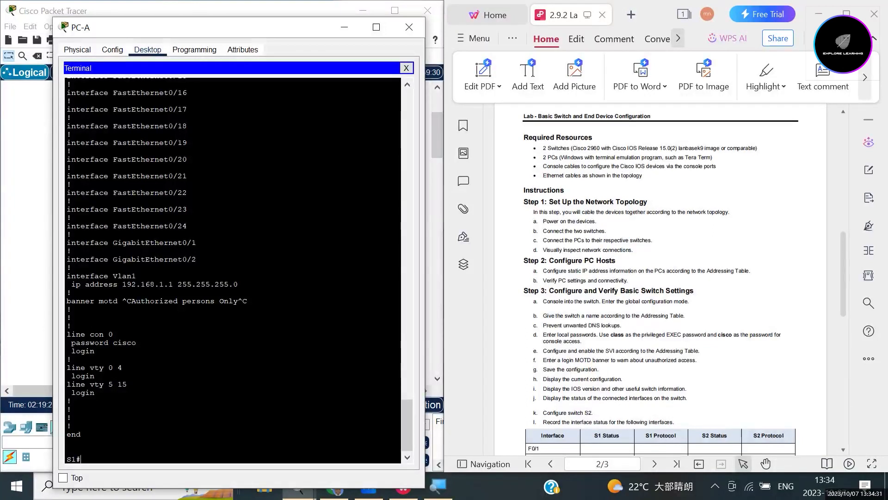
type("copy")
List the copy options and enter copy running-config startup-config.
type("?")
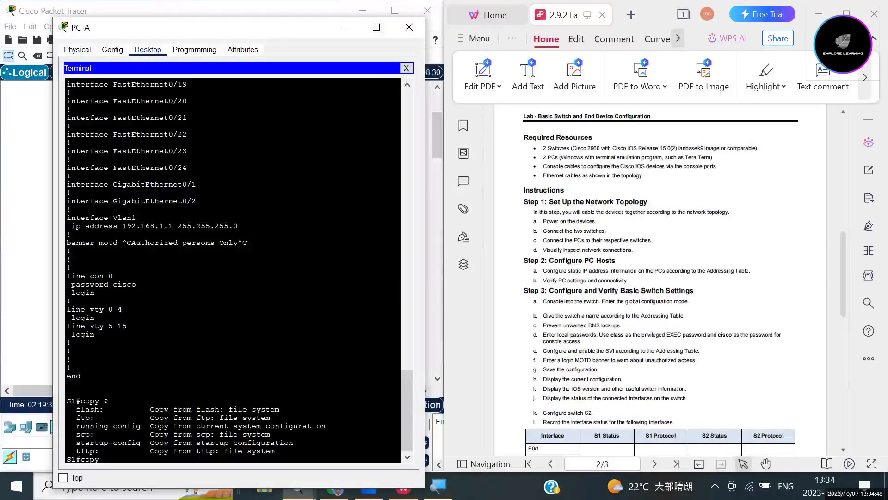
left_click_drag(76, 425, 141, 426)
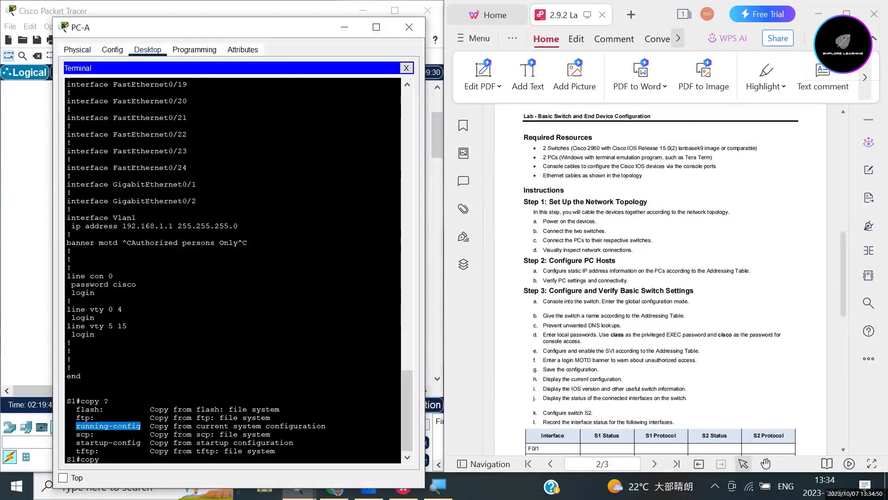
left_click_drag(141, 443, 76, 442)
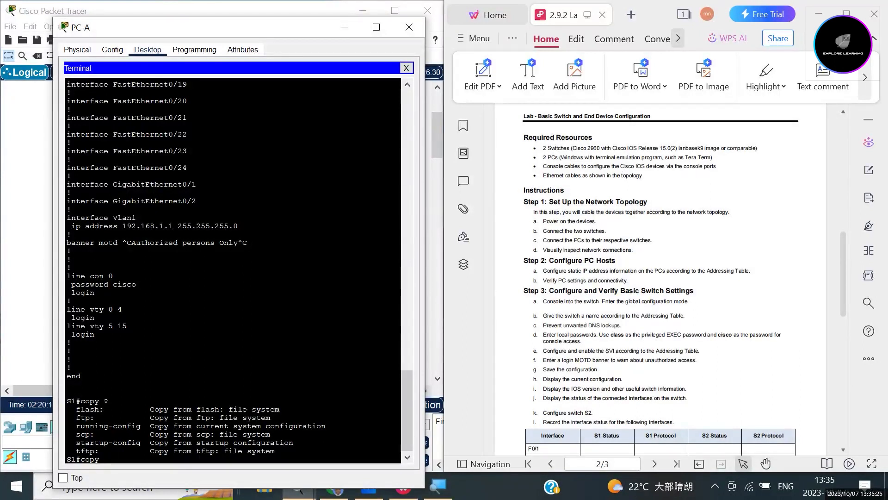
type("running")
key("Tab")
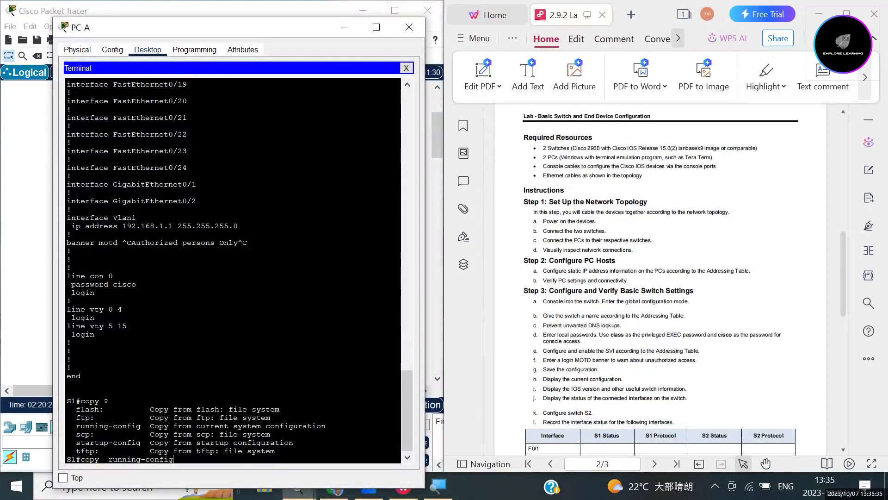
type("startup-config")
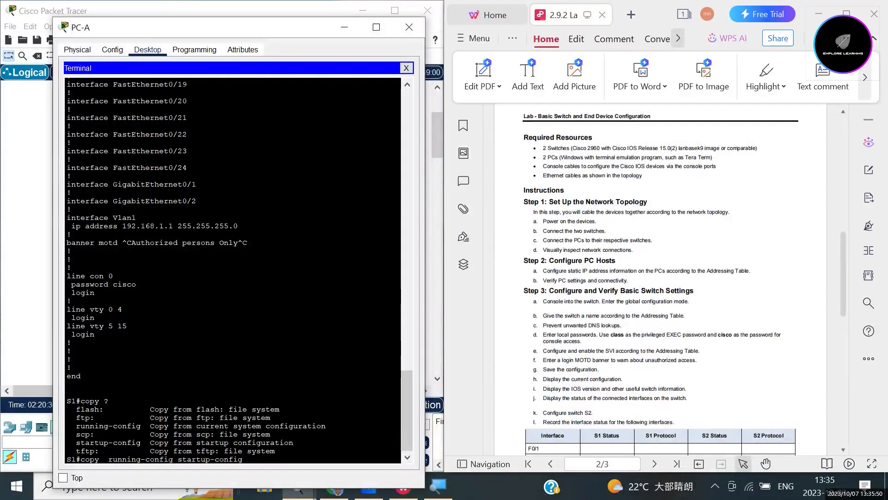
left_click(108, 459)
key("BackSpace")
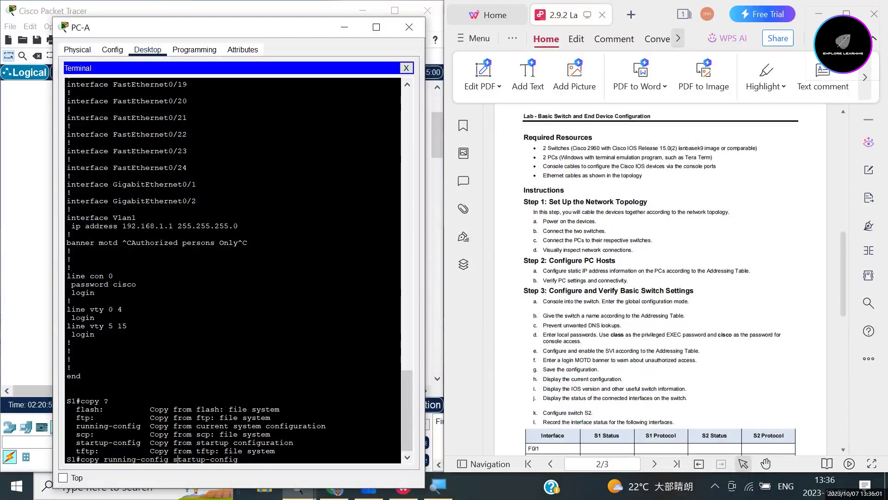
left_click_drag(76, 425, 141, 426)
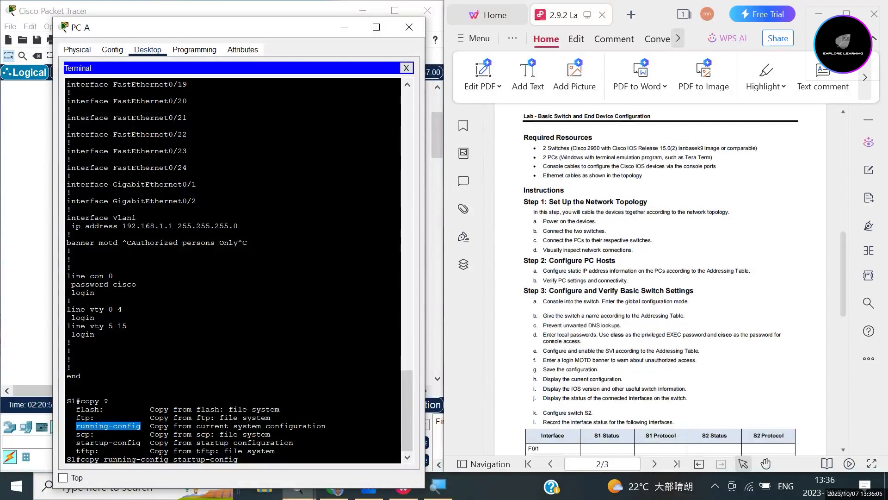
left_click(77, 443)
left_click_drag(76, 443, 145, 443)
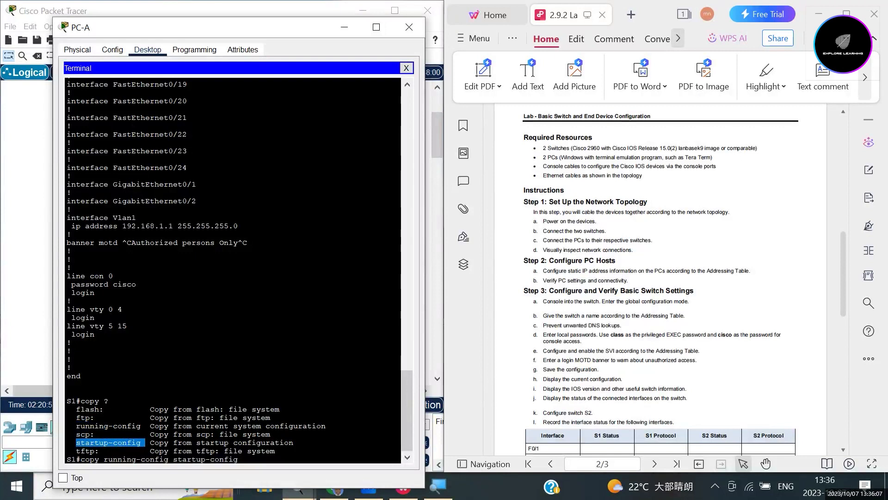
left_click(238, 459)
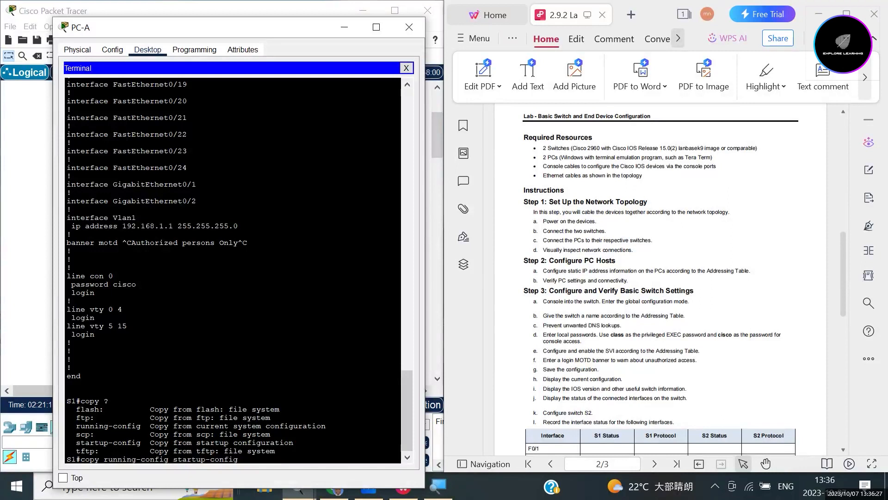
Shorten the command to copy run startup-config and accept the default startup-config destination.
key("BackSpace")
key("BackSpace")
key("BackSpace")
key("BackSpace")
key("BackSpace")
key("BackSpace")
key("BackSpace")
key("BackSpace")
key("BackSpace")
key("BackSpace")
key("BackSpace")
key("BackSpace")
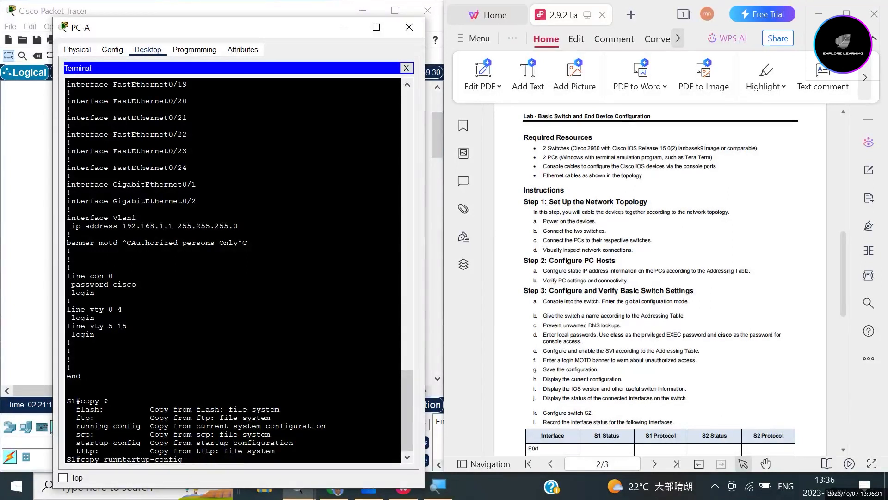
key("BackSpace")
type("s")
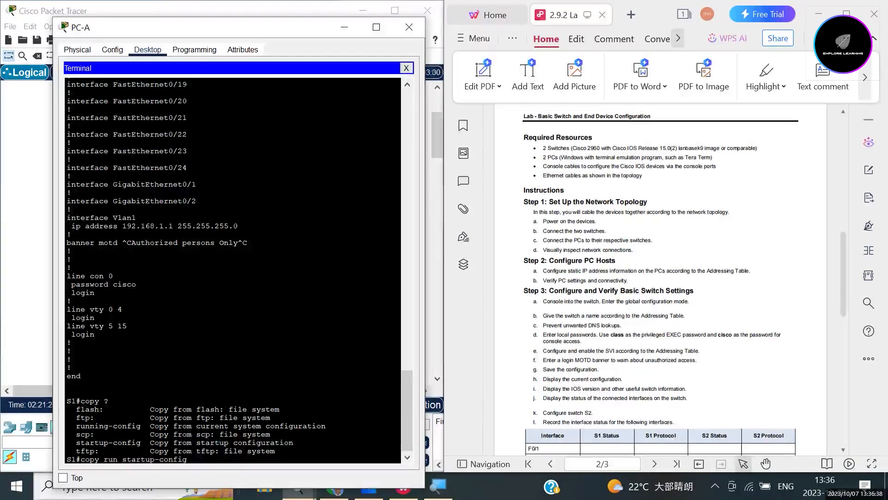
key("Right")
key("Right")
key("Right")
key("Right")
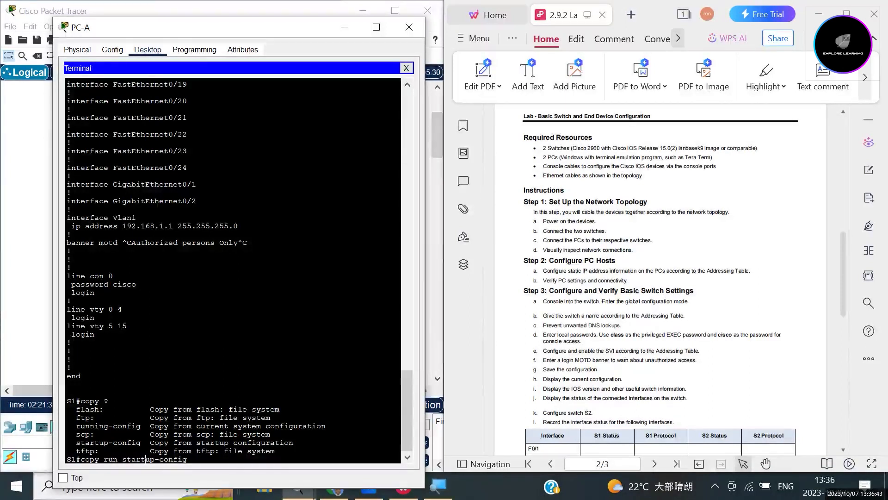
key("Right")
key("Right")
key("Right")
key("BackSpace")
key("BackSpace")
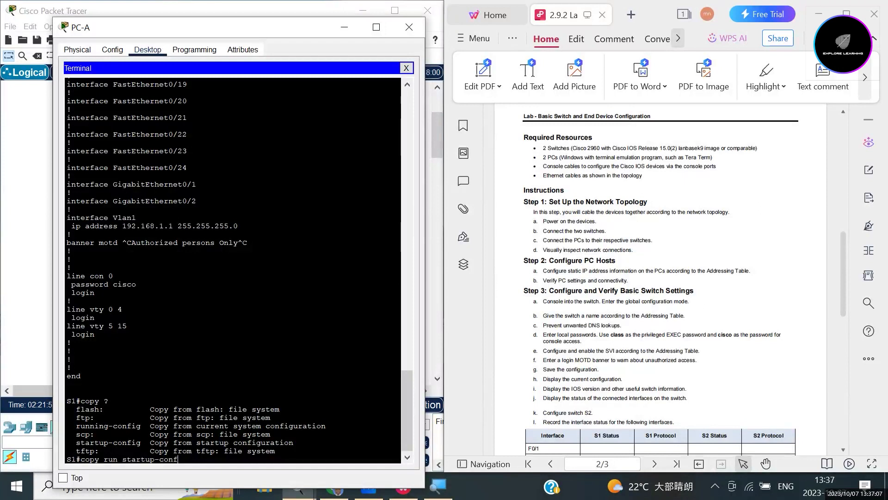
left_click_drag(168, 459, 234, 459)
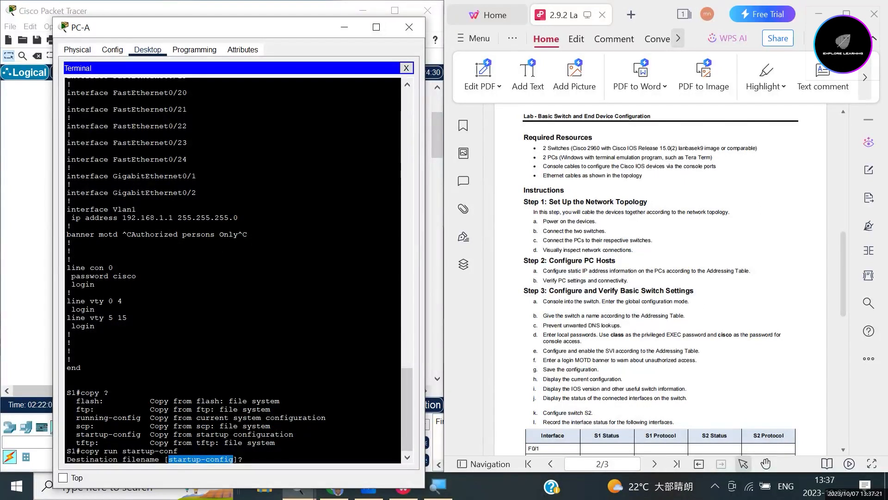
left_click_drag(76, 434, 145, 434)
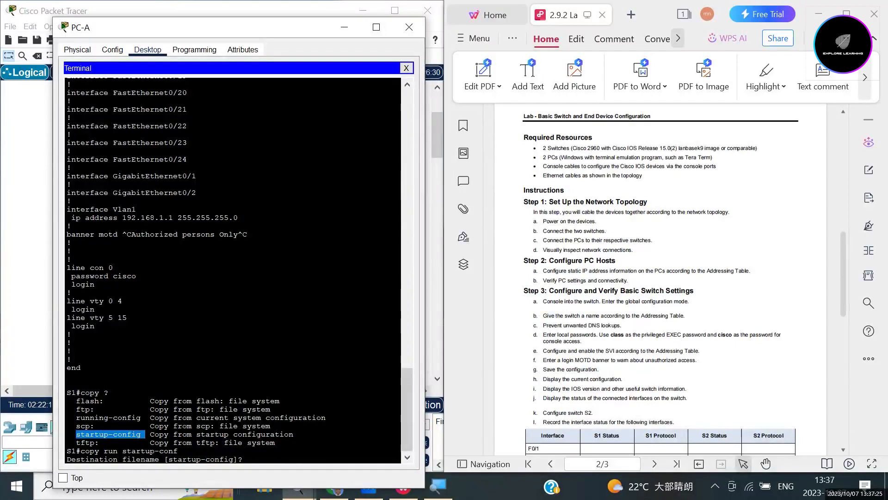
left_click(243, 458)
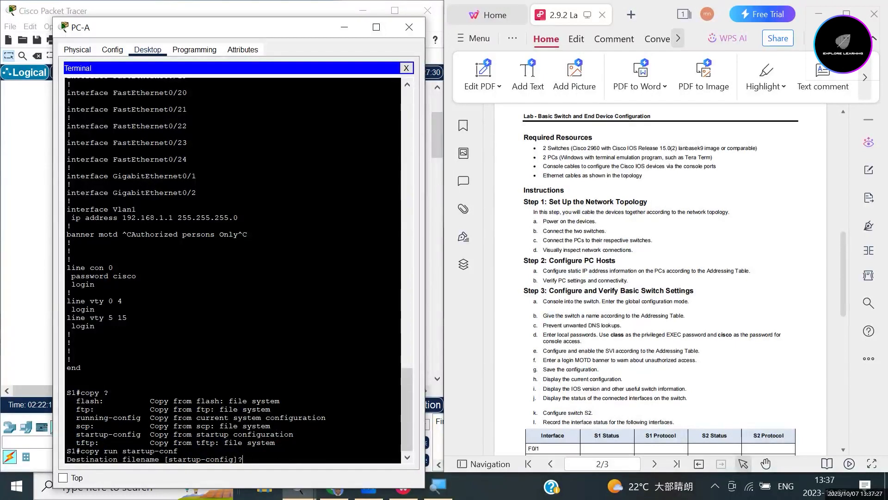
key("Return")
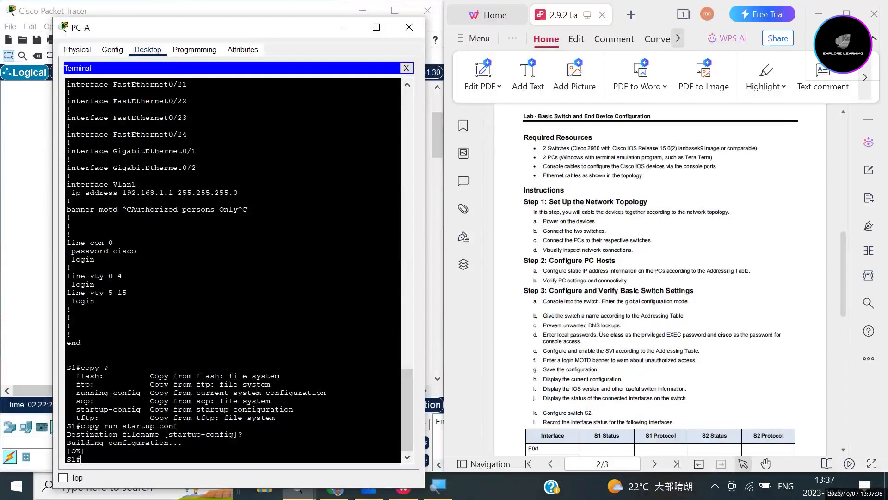
Run show startup-config on S1 and page through the saved configuration.
type("show startup-conf")
key("Return")
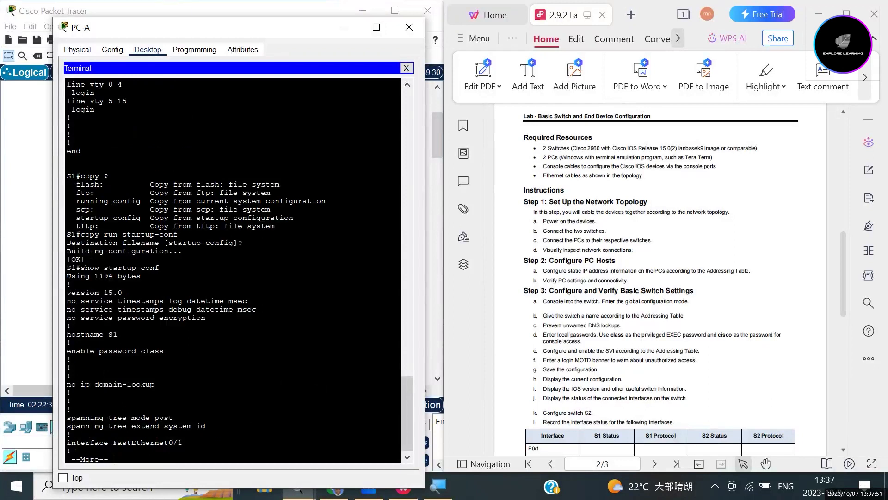
key("Return")
key("Return")
key("Return")
key("Return")
key("Return")
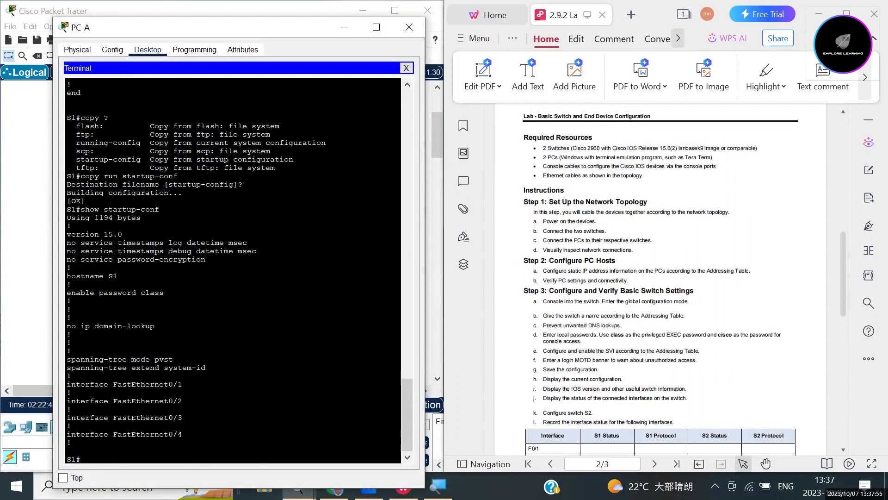
key("space")
key("space")
key("space")
scroll(233, 270, "up", 6)
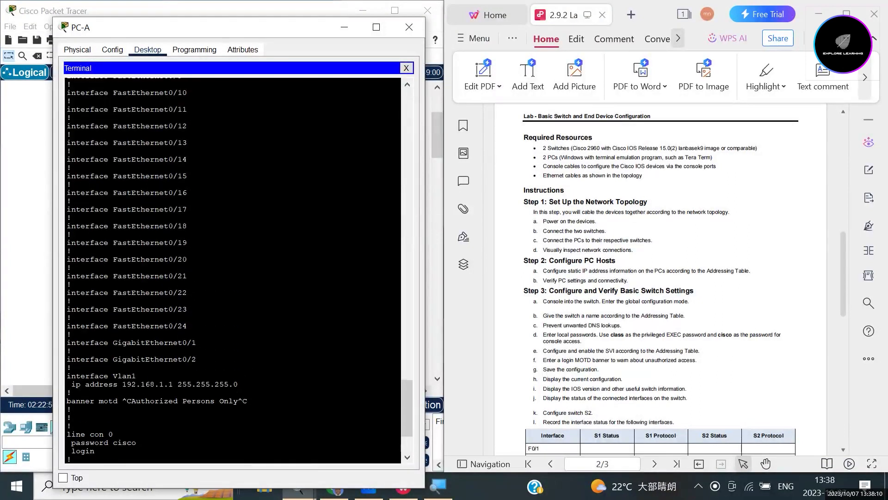
scroll(233, 271, "up", 3)
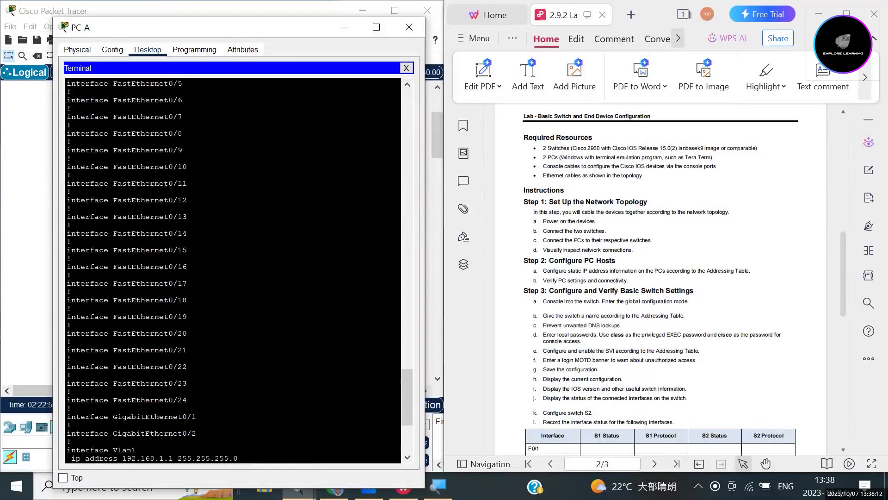
scroll(234, 271, "down", 8)
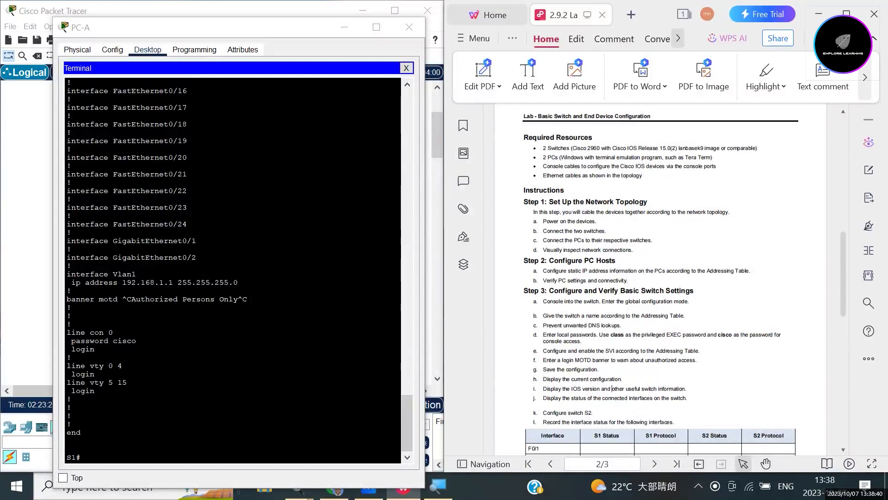
Scroll the PC-A terminal back to the top of the startup-config, at version 15.0 and hostname S1.
left_click(94, 390)
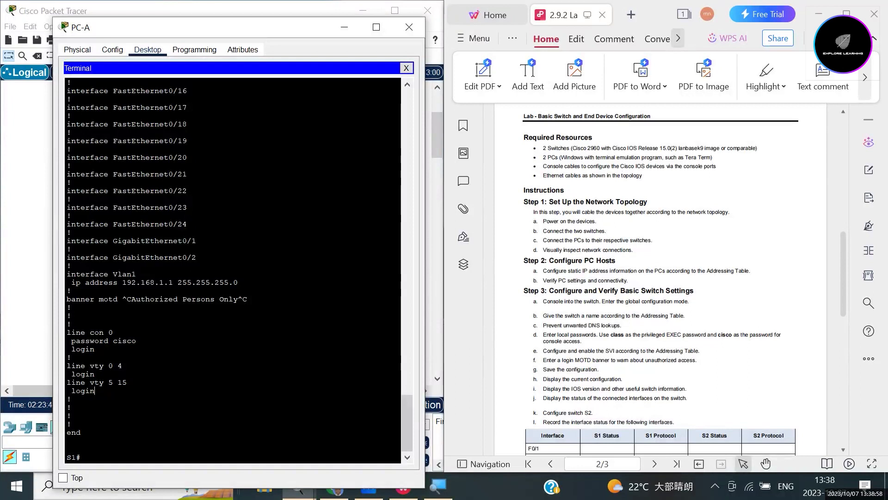
scroll(180, 110, "up", 2)
right_click(180, 110)
scroll(231, 268, "up", 11)
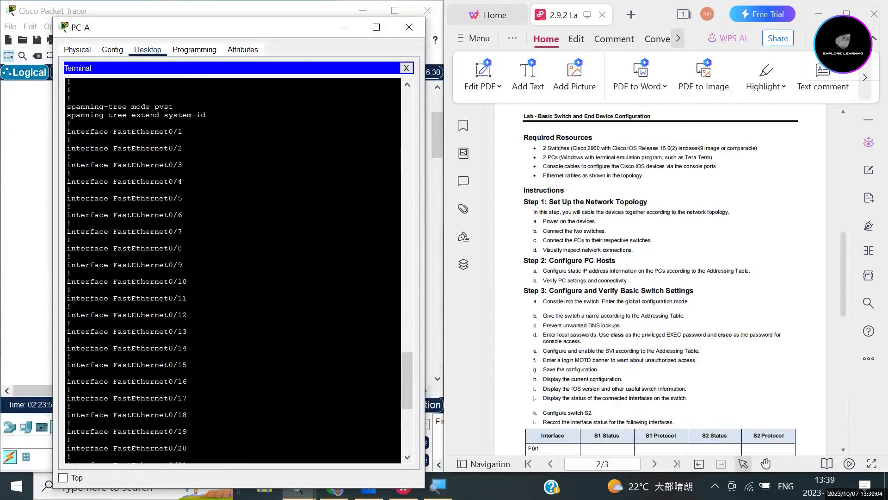
scroll(231, 270, "up", 1)
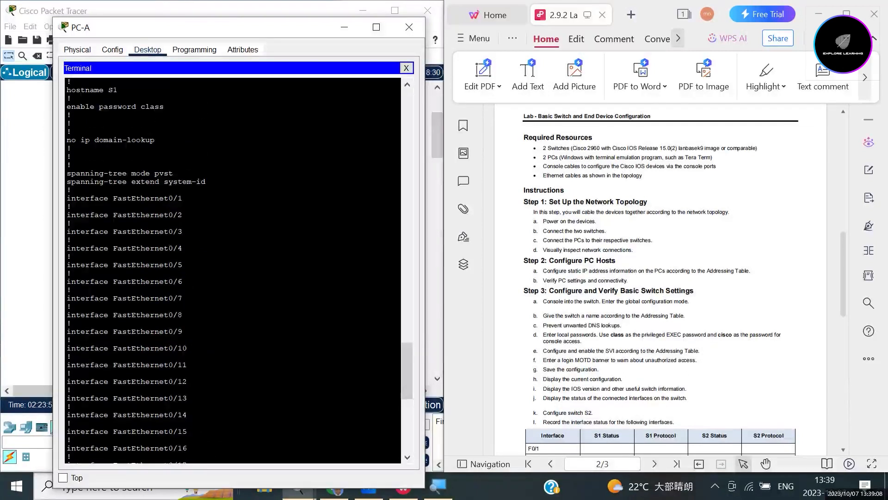
scroll(232, 271, "up", 2)
scroll(233, 271, "up", 1)
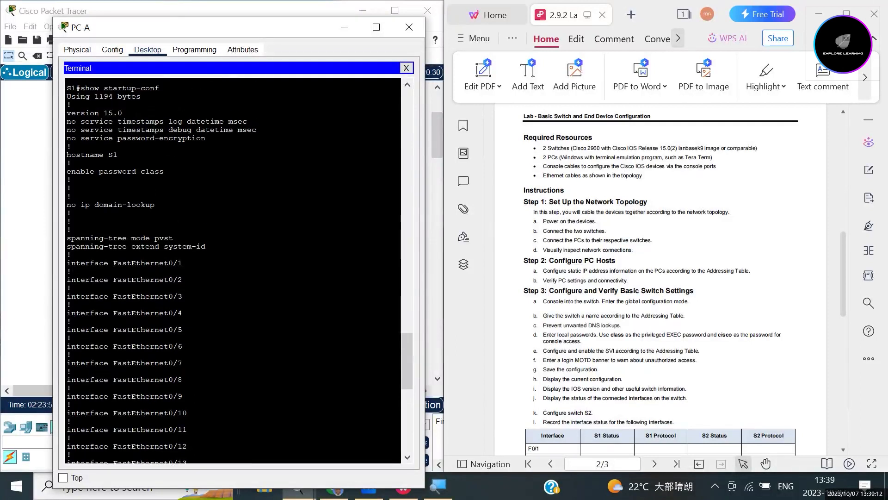
Highlight the version 15.0 line, then review the lab PDF's switch configuration steps.
left_click_drag(66, 113, 122, 113)
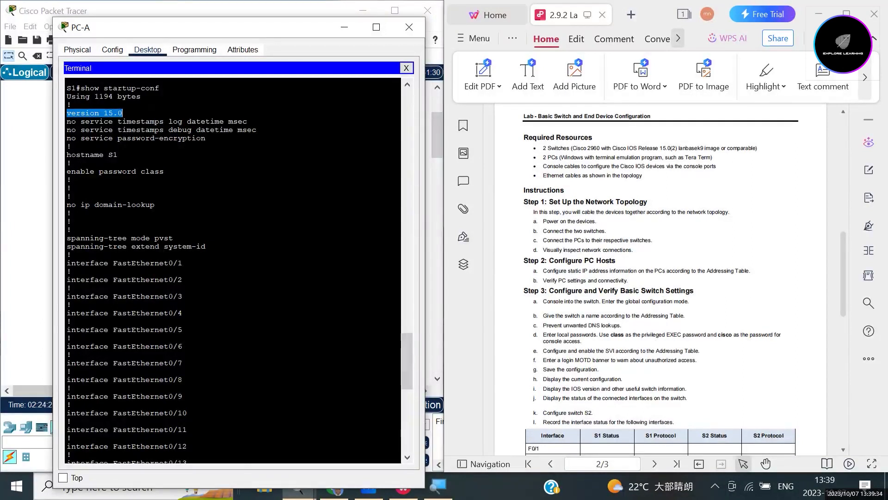
left_click(615, 360)
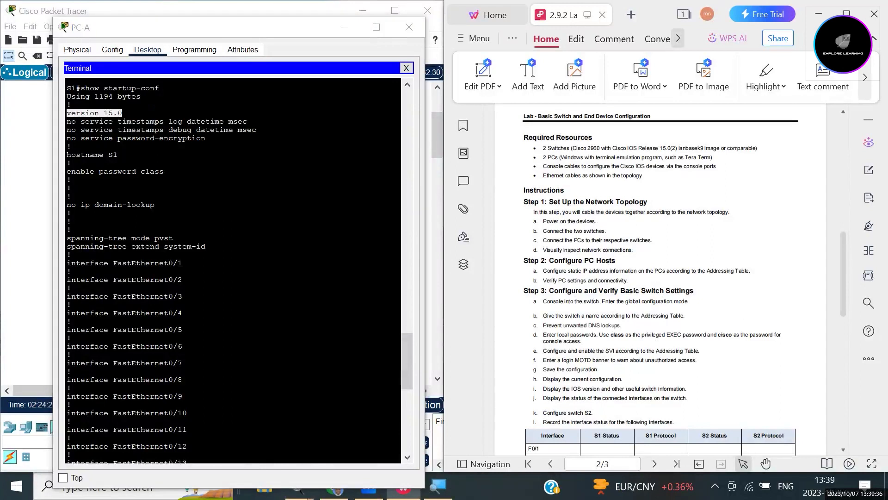
scroll(616, 360, "down", 3)
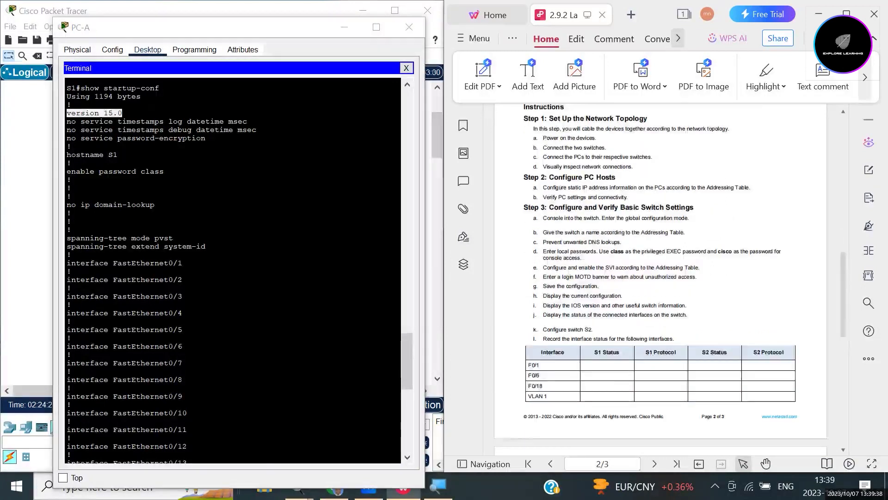
scroll(671, 275, "up", 1)
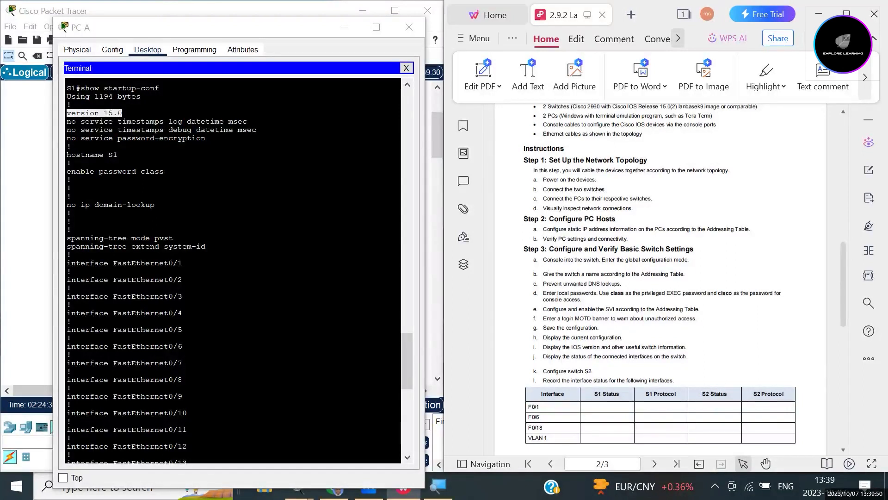
left_click_drag(593, 380, 543, 371)
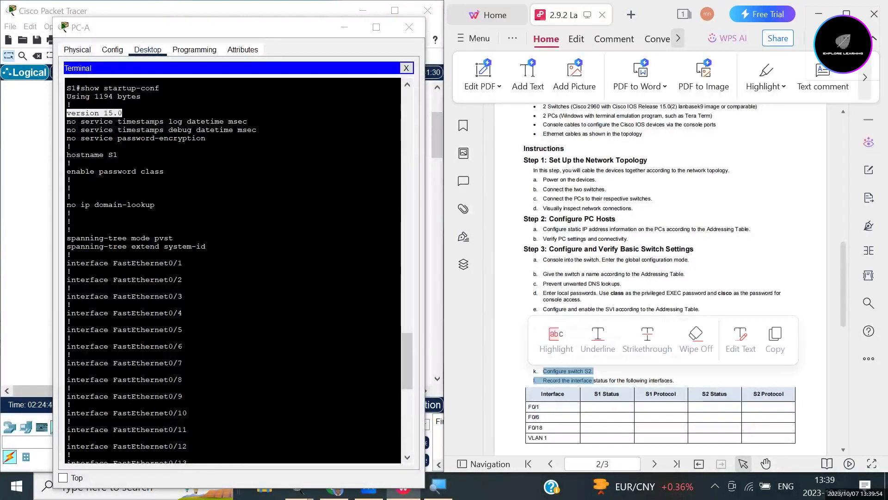
left_click(542, 371)
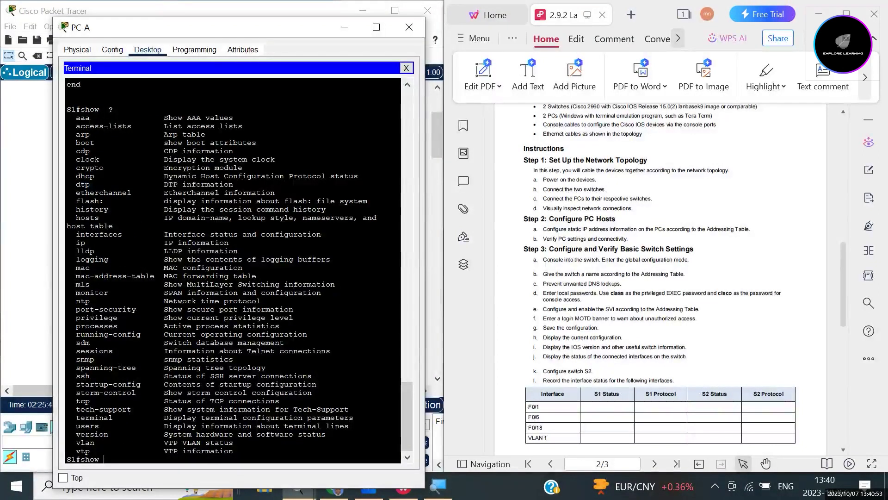
Run show interfaces on S1, showing FastEthernet0/1 up with line protocol up.
type("interface")
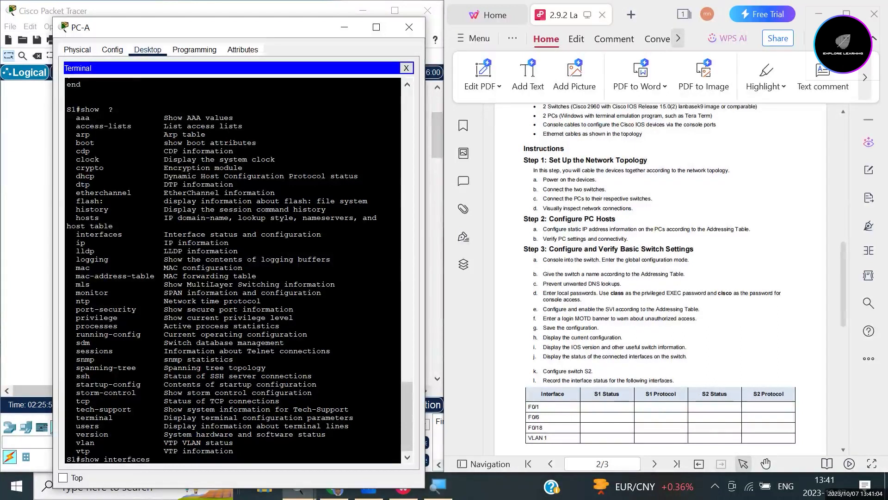
type("s")
key("Return")
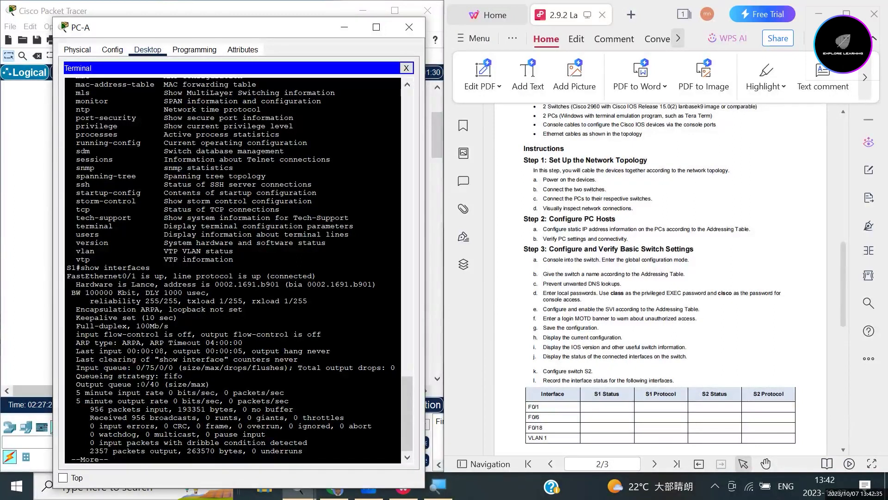
Page through the interface output to FastEthernet0/18 and 0/19, both reported down.
key("space")
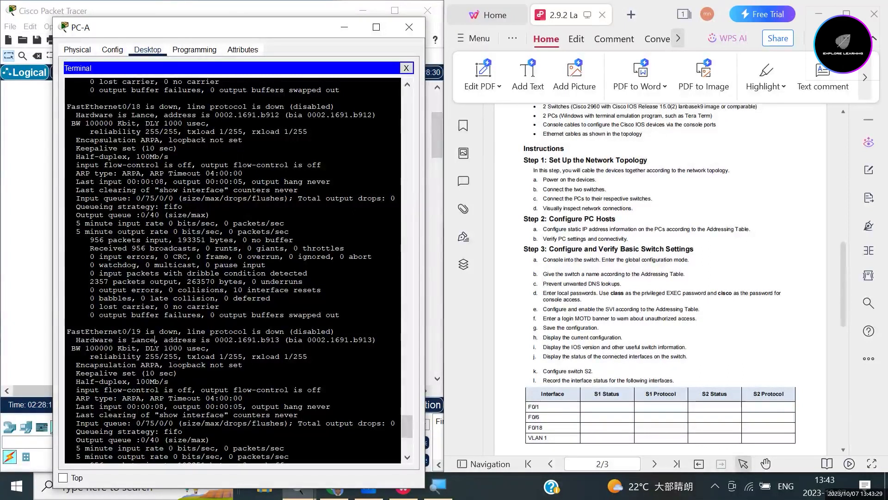
scroll(660, 278, "down", 5)
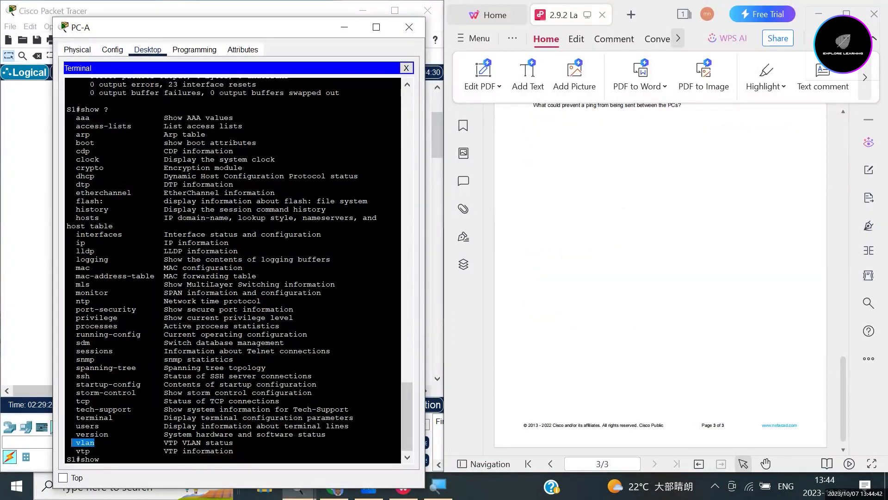
Run show vlan and review VLAN 1 default active on Fa0/1–Fa0/24 and Gig0/1–Gig0/2.
left_click(100, 458)
type("vlan")
key("Return")
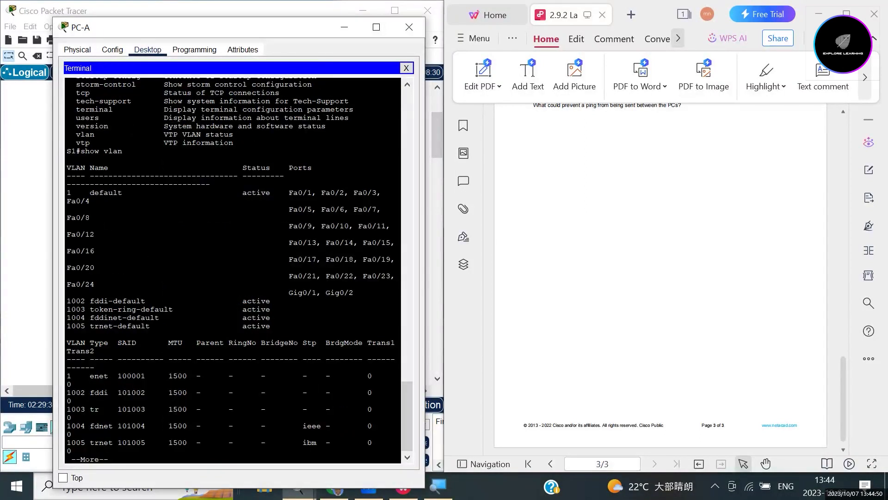
key("space")
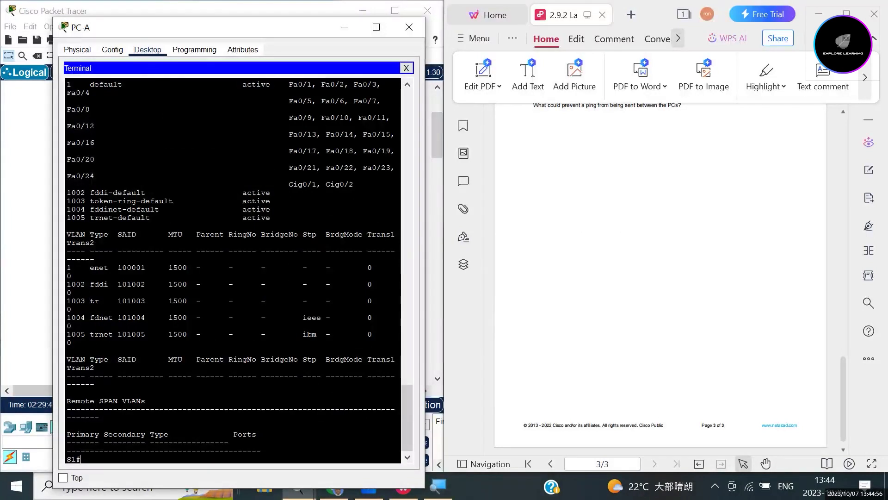
scroll(231, 268, "up", 4)
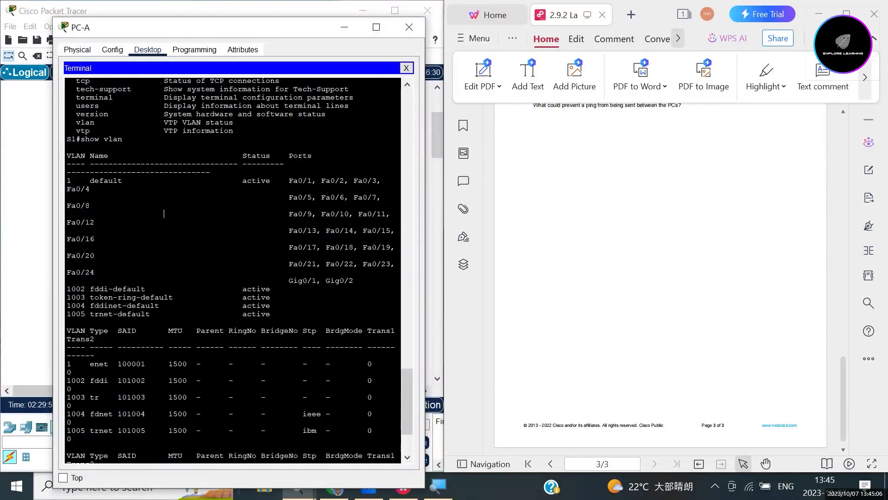
scroll(231, 271, "down", 1)
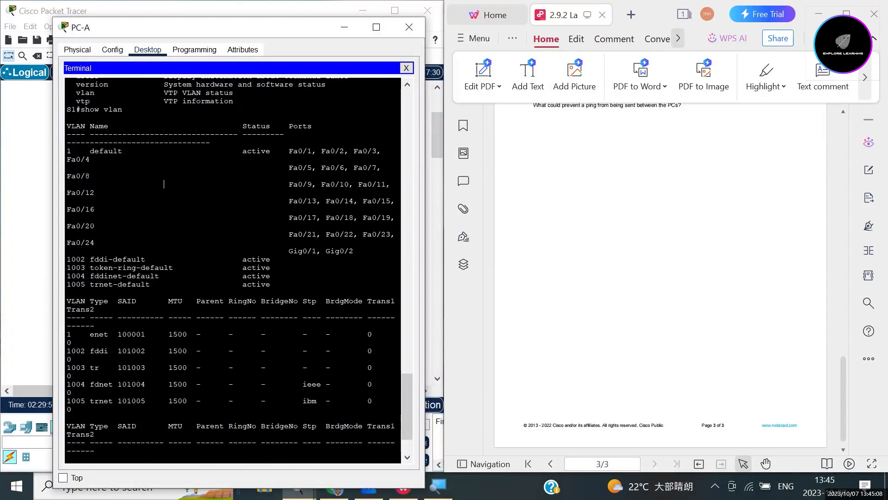